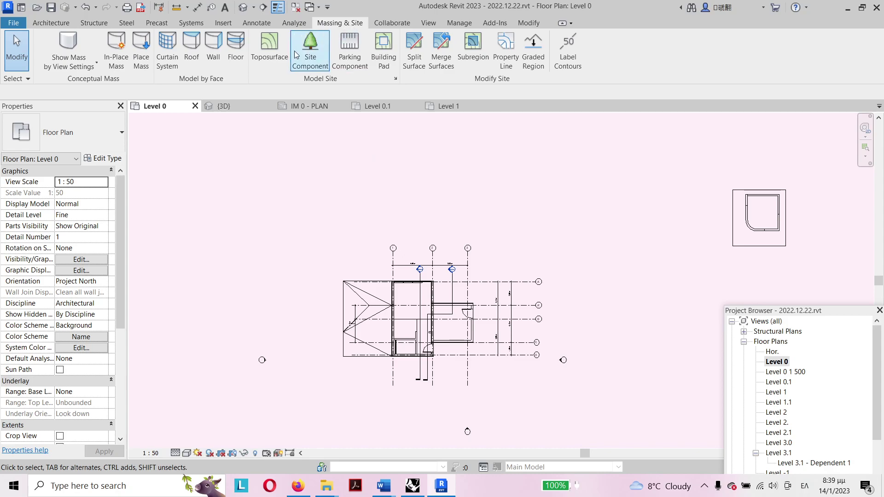
# Step: Start a toposurface and place corner and edge points around the house at 0 m elevation
pyautogui.click(269, 46)
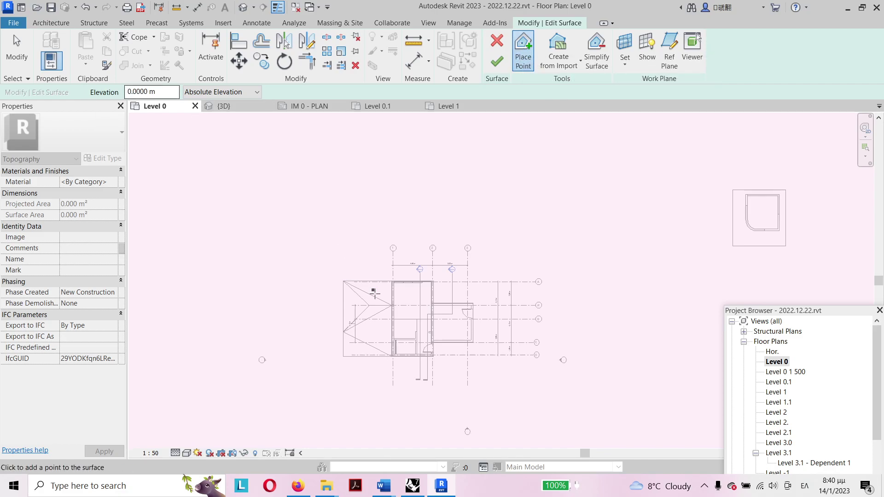
pyautogui.scroll(-2, 370, 301)
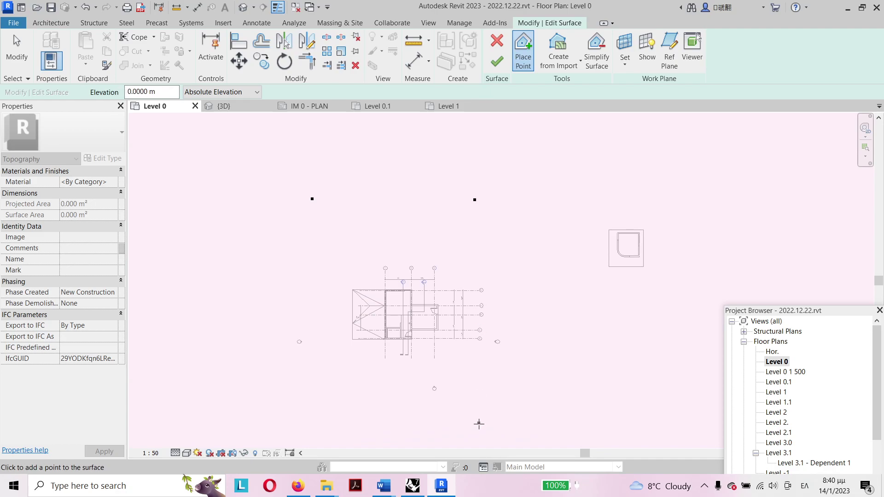
pyautogui.click(479, 426)
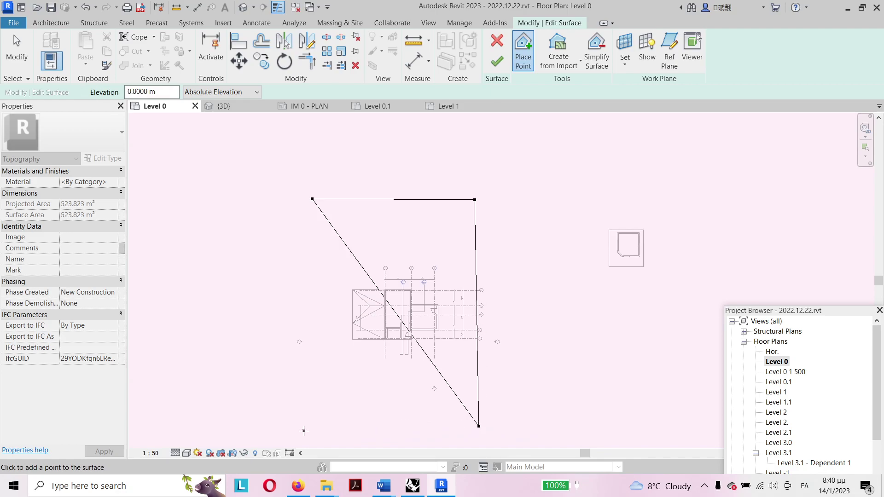
pyautogui.click(308, 433)
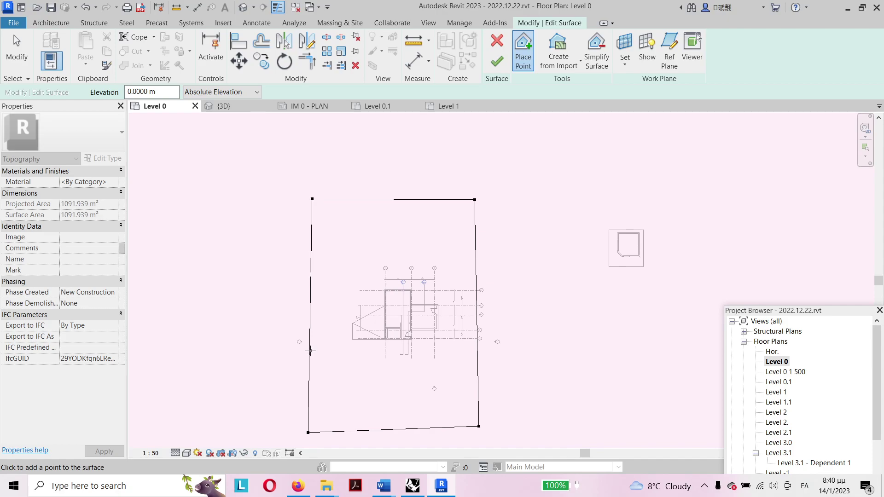
pyautogui.click(310, 351)
pyautogui.click(478, 355)
# Step: Finish the toposurface, reopen it, and raise the two mid-edge points to 2.6 m
pyautogui.click(496, 61)
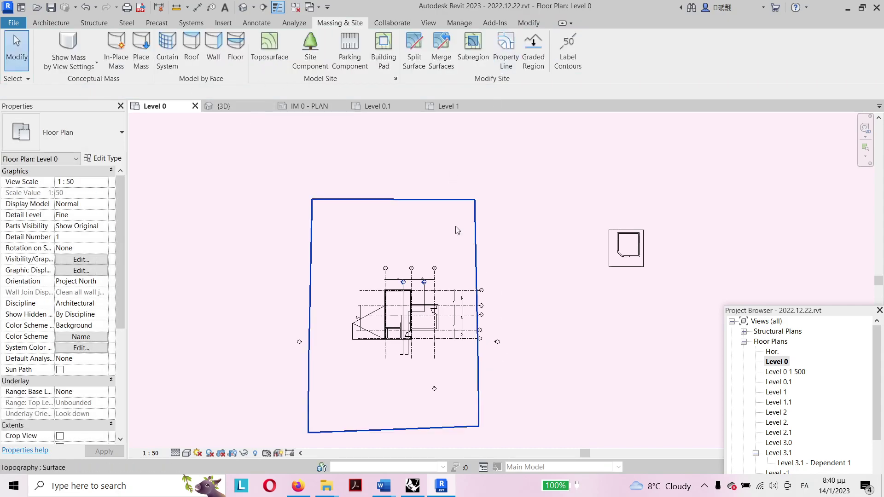
pyautogui.click(350, 225)
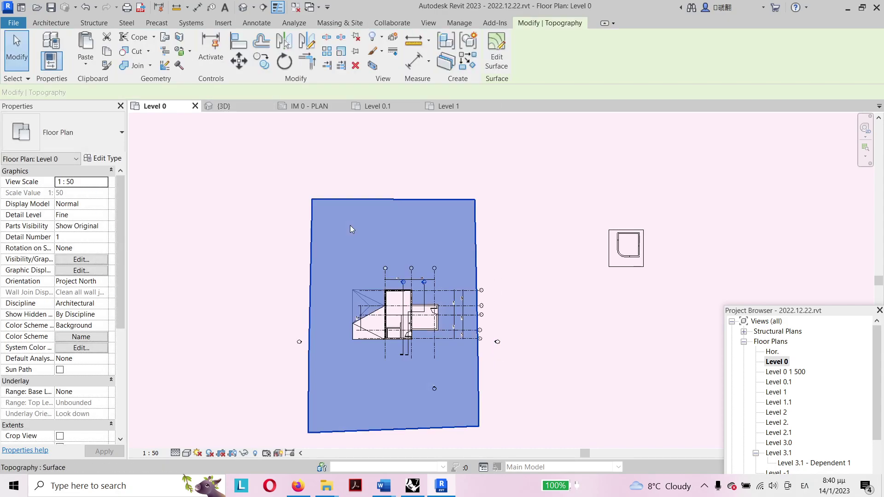
pyautogui.click(495, 50)
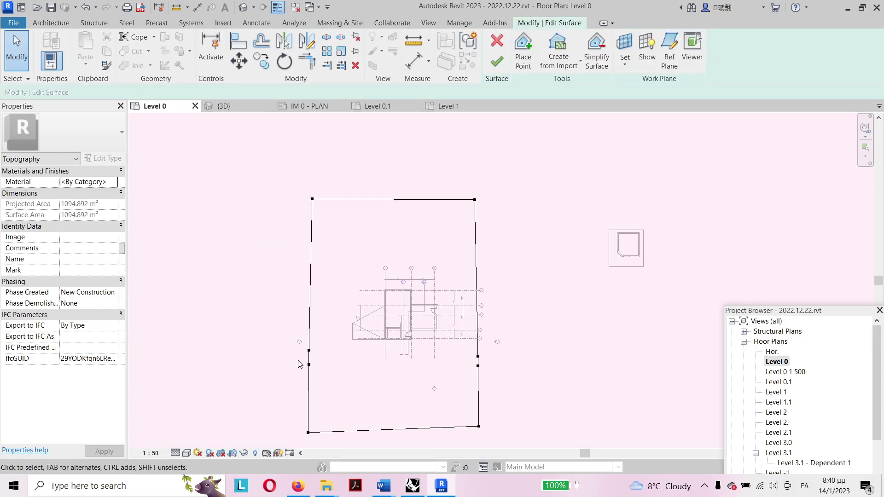
pyautogui.moveTo(300, 364); pyautogui.dragTo(496, 385)
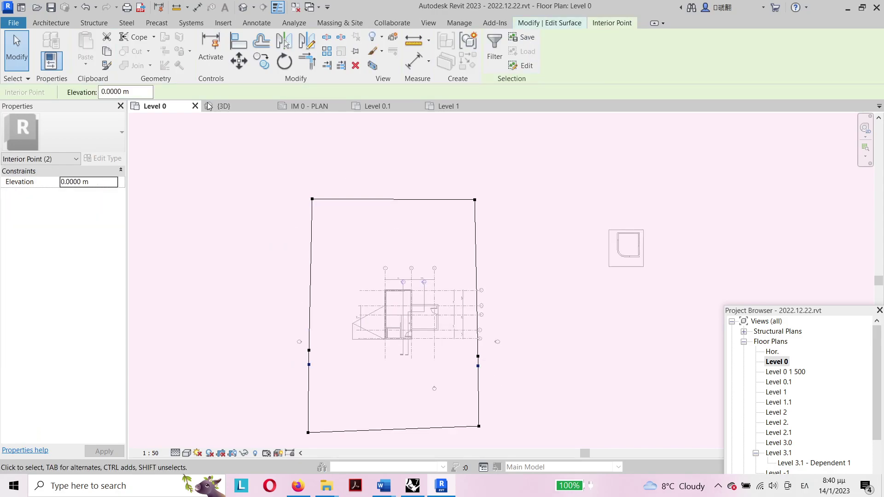
pyautogui.doubleClick(103, 91)
pyautogui.write('2000')
pyautogui.write('.')
pyautogui.press('Return')
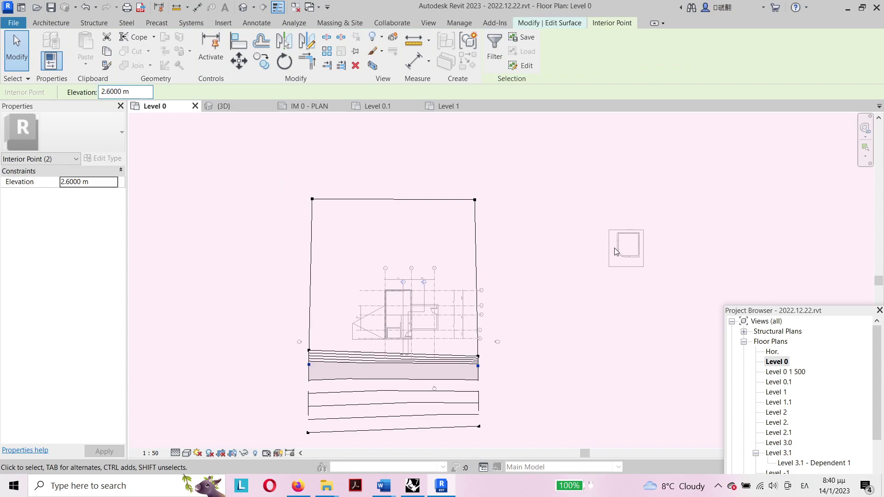
pyautogui.click(535, 305)
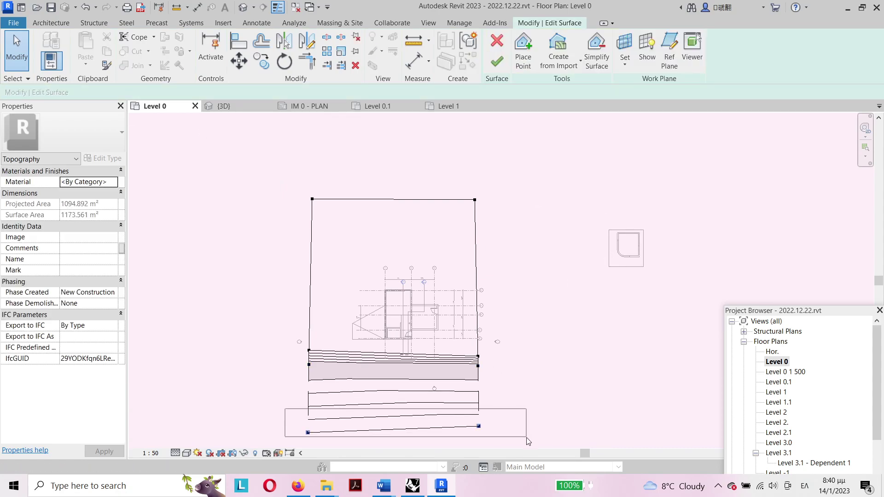
# Step: Set the two bottom corner points' elevation to 3 m
pyautogui.moveTo(286, 413); pyautogui.dragTo(527, 442)
pyautogui.moveTo(113, 88); pyautogui.dragTo(105, 91)
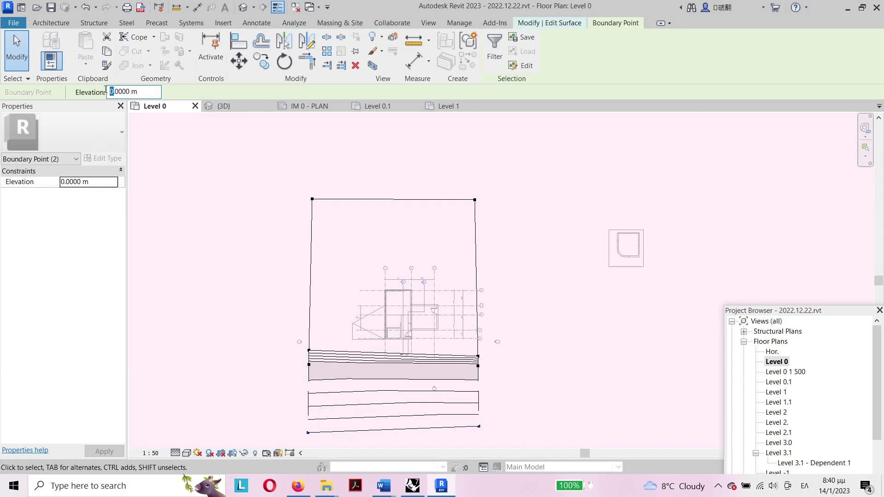
pyautogui.write('1')
pyautogui.press('Return')
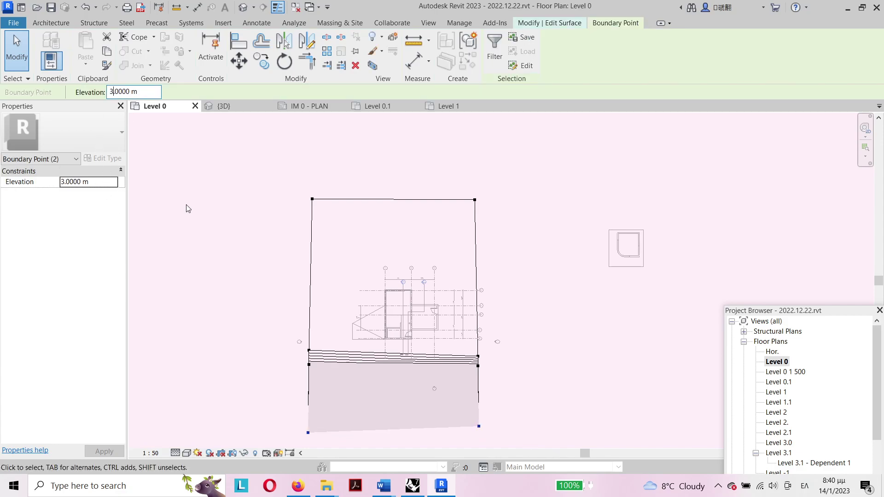
pyautogui.click(187, 207)
# Step: Inspect the sloped toposurface in the 3D view, then return to the Level 0 plan
pyautogui.click(224, 107)
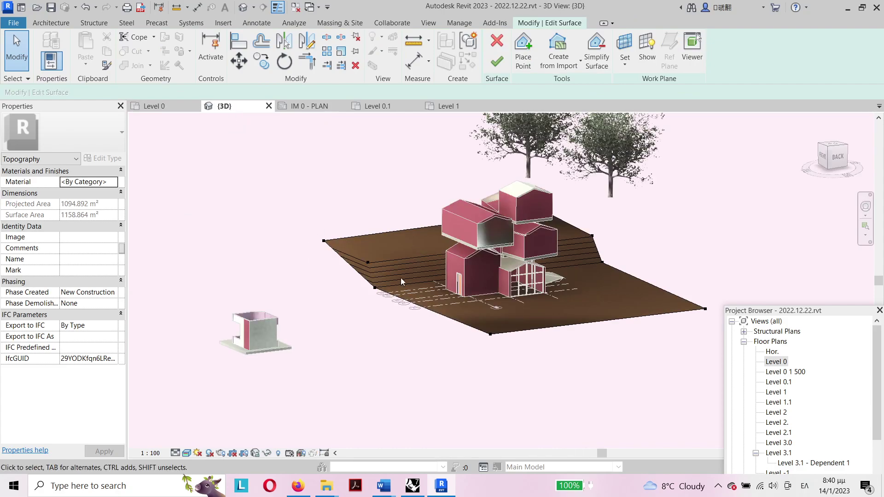
pyautogui.scroll(2, 580, 252)
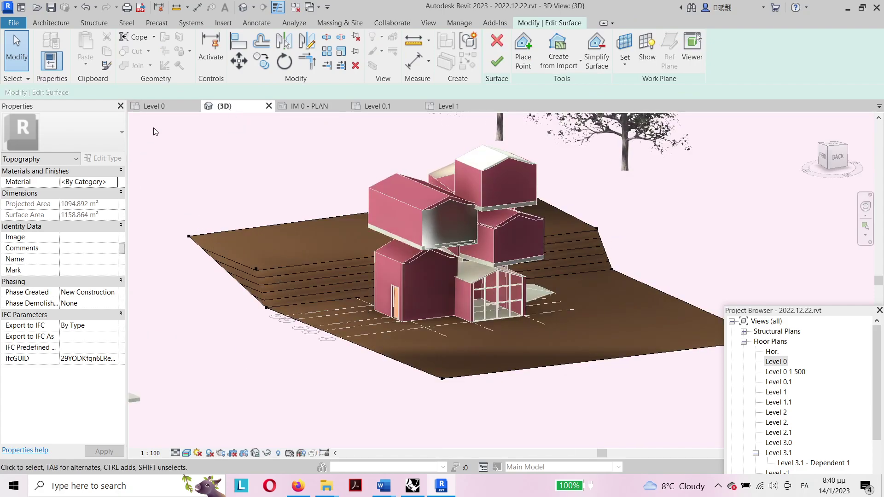
pyautogui.click(154, 106)
pyautogui.scroll(3, 479, 371)
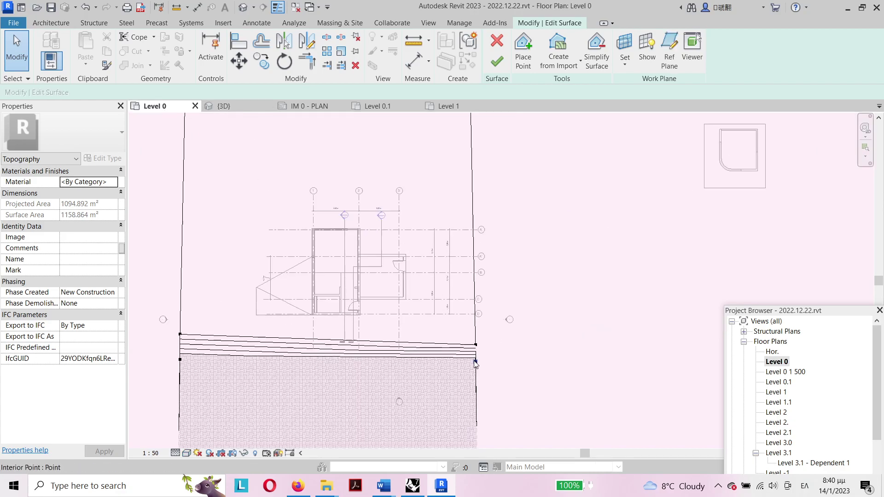
# Step: Test-move the right-edge surface point, check it in 3D, and return to Level 0
pyautogui.moveTo(476, 364); pyautogui.dragTo(443, 361)
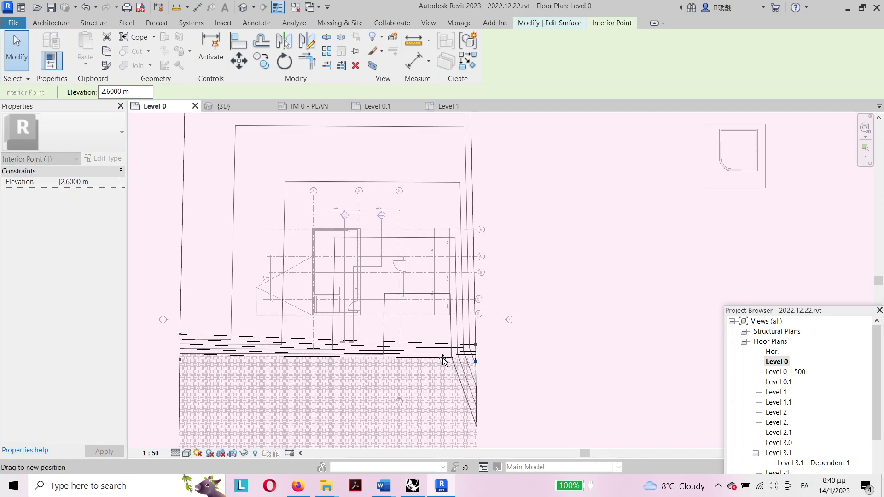
pyautogui.moveTo(443, 360); pyautogui.dragTo(444, 355)
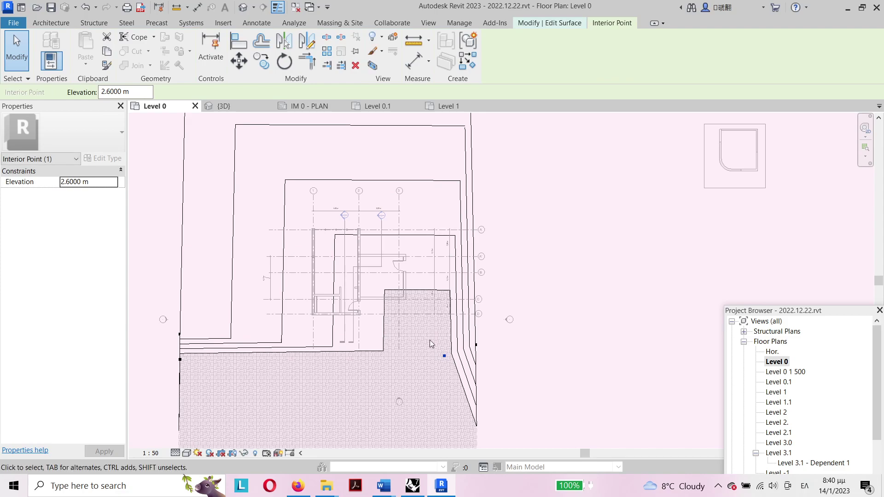
pyautogui.click(228, 105)
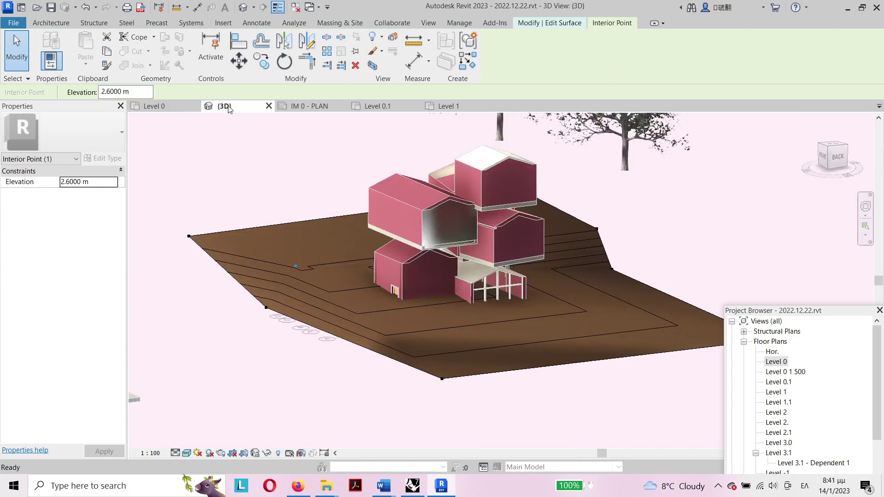
pyautogui.click(244, 146)
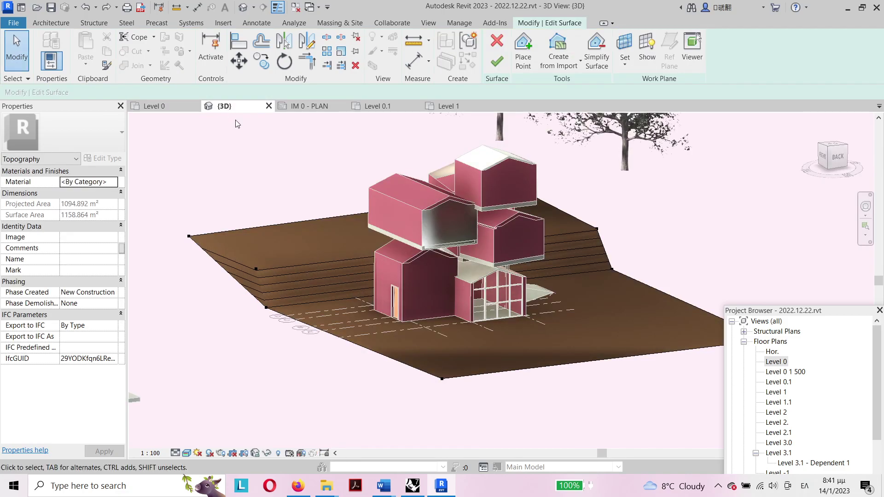
pyautogui.click(158, 107)
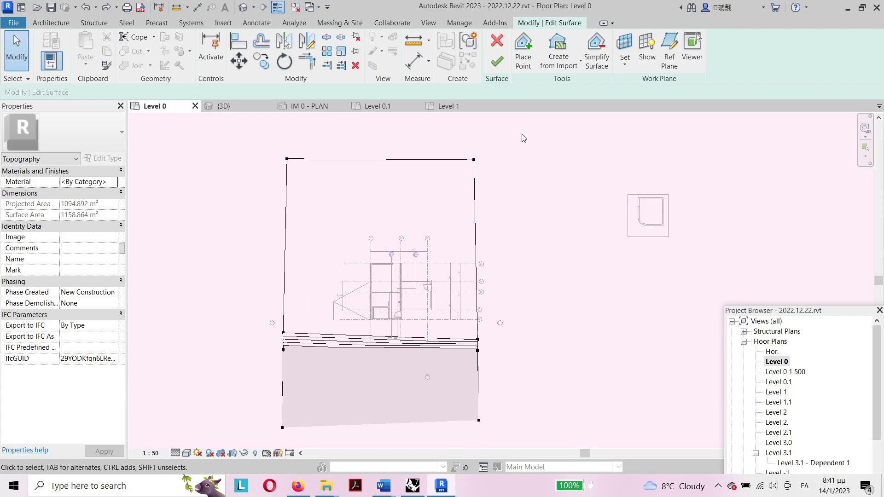
pyautogui.click(497, 61)
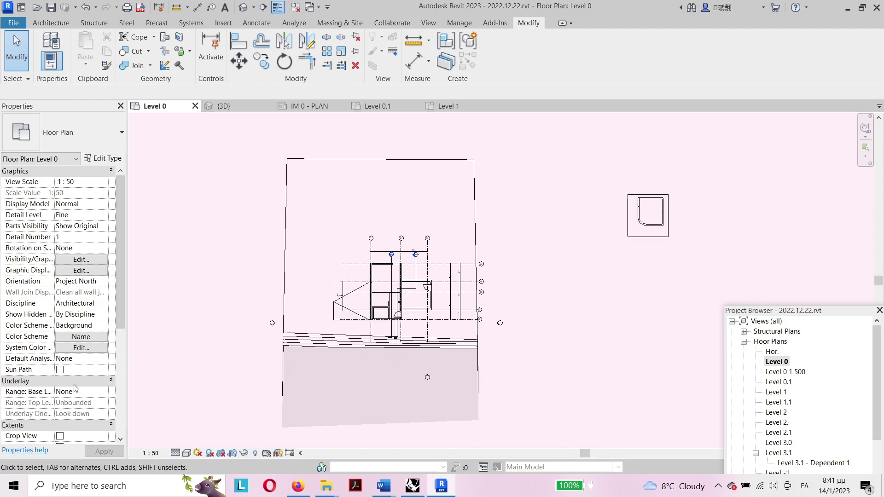
pyautogui.scroll(-3, 76, 388)
pyautogui.click(86, 382)
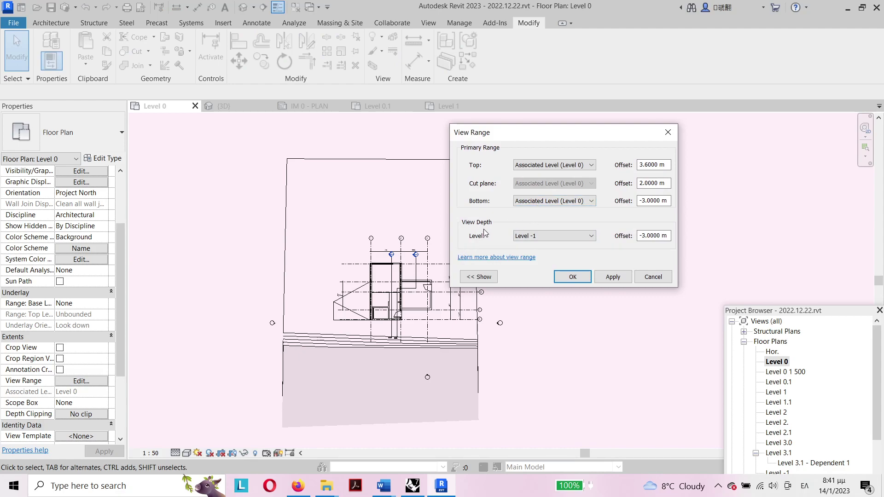
pyautogui.click(567, 279)
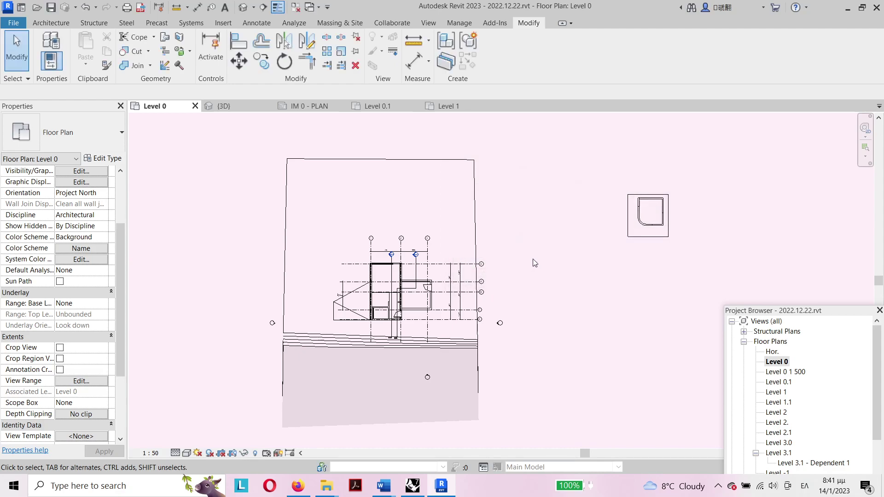
pyautogui.click(426, 192)
# Step: Lower the two top corner points to -1 m and finish the surface edit
pyautogui.click(505, 61)
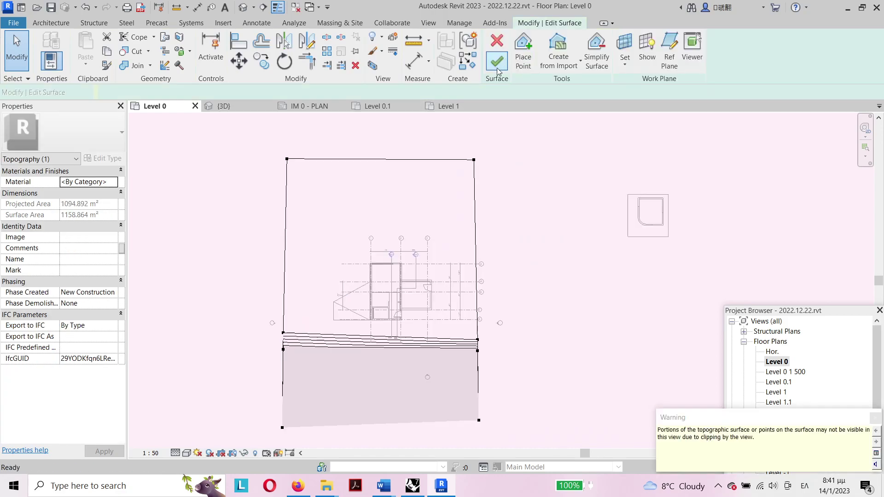
pyautogui.moveTo(251, 131); pyautogui.dragTo(555, 183)
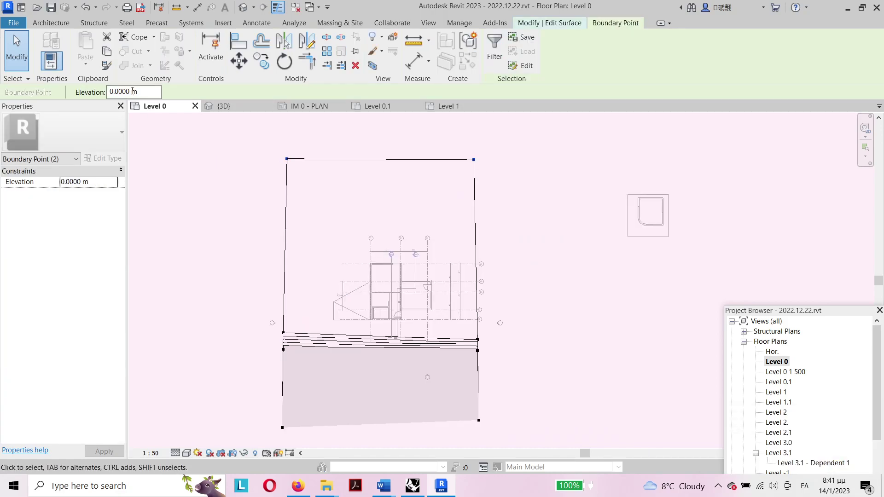
pyautogui.moveTo(141, 90); pyautogui.dragTo(91, 91)
pyautogui.write('-1')
pyautogui.press('Return')
pyautogui.click(252, 204)
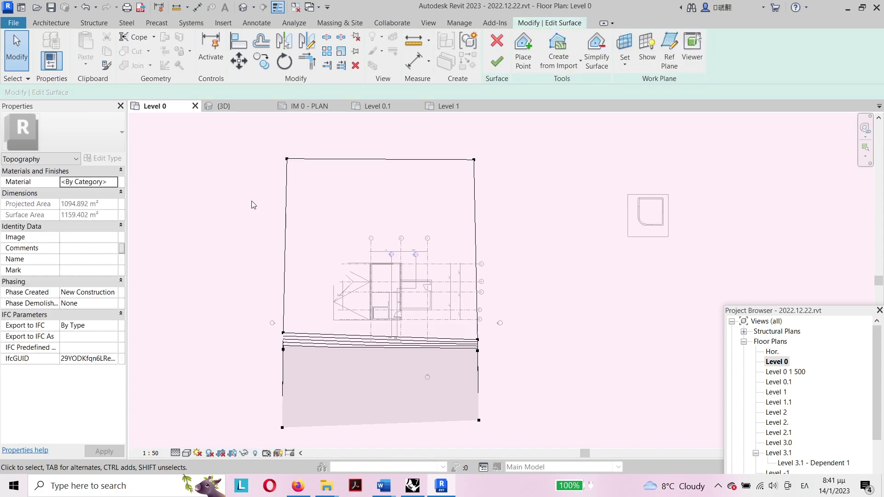
pyautogui.click(492, 59)
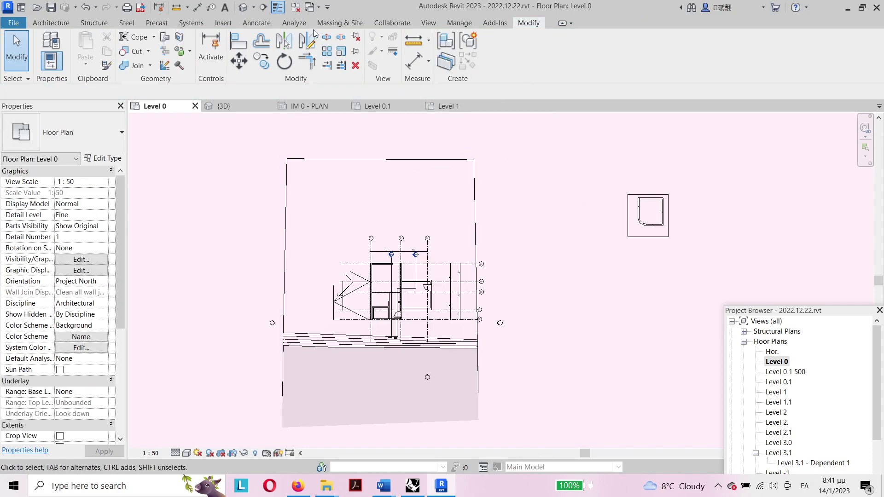
# Step: Draw a contour label line across the toposurface, labelling contours from 0.00 m to 2.50 m
pyautogui.click(331, 23)
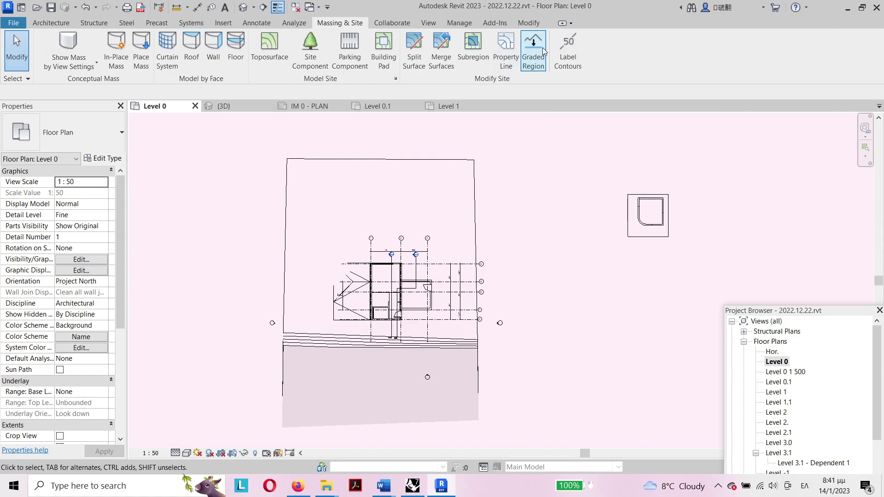
pyautogui.click(561, 52)
pyautogui.scroll(3, 319, 345)
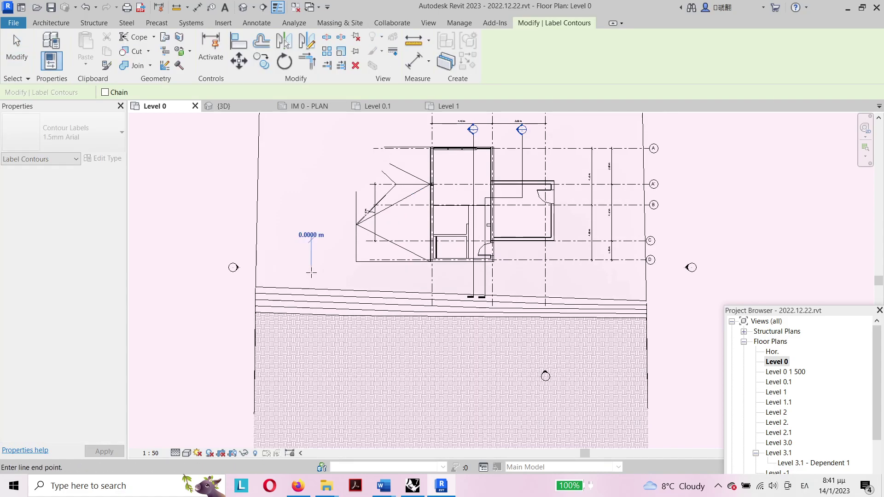
pyautogui.click(312, 273)
pyautogui.click(323, 335)
pyautogui.scroll(3, 319, 312)
pyautogui.scroll(2, 320, 312)
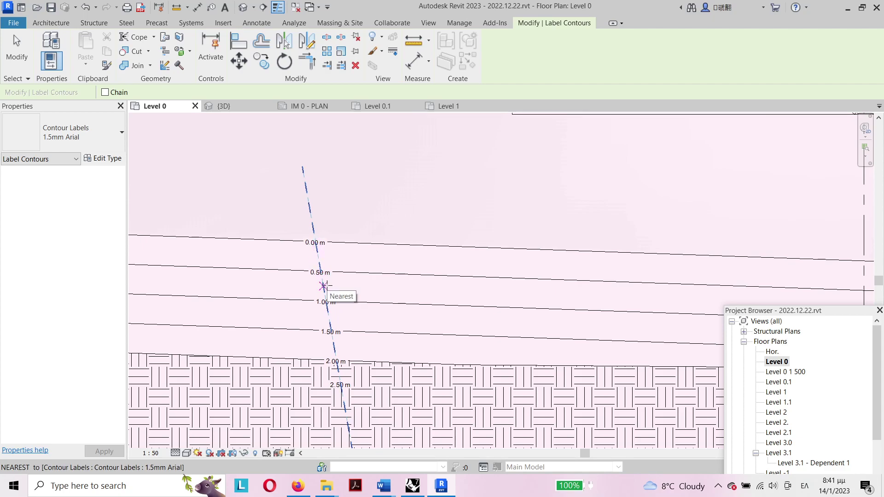
pyautogui.scroll(-5, 324, 285)
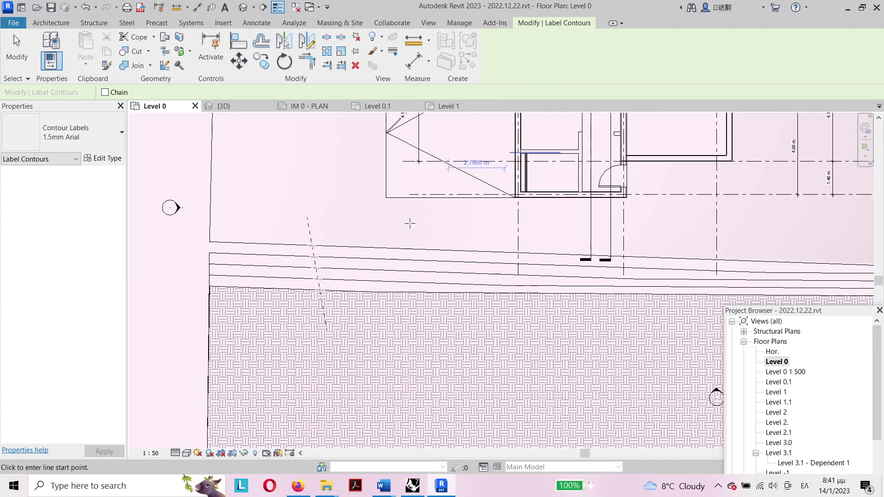
pyautogui.press('Escape')
pyautogui.press('Escape')
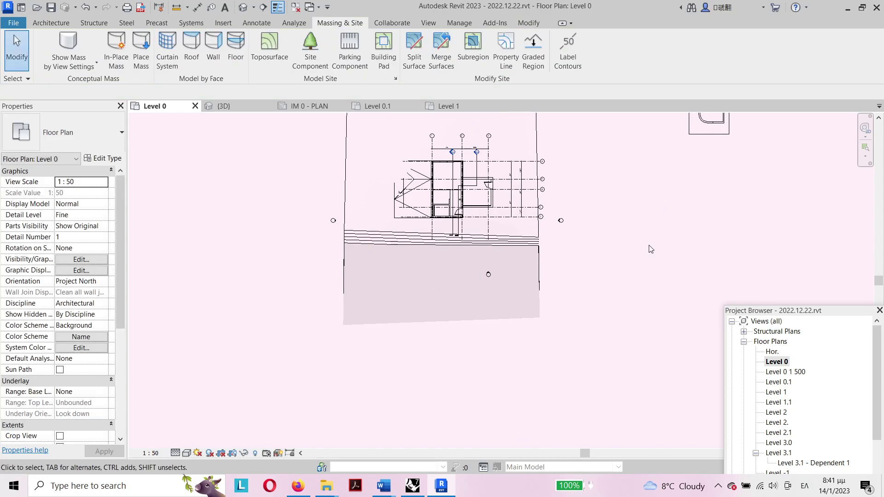
# Step: Set the Site Settings additional contour increment to 0.25 m and review the labelled contours
pyautogui.click(395, 80)
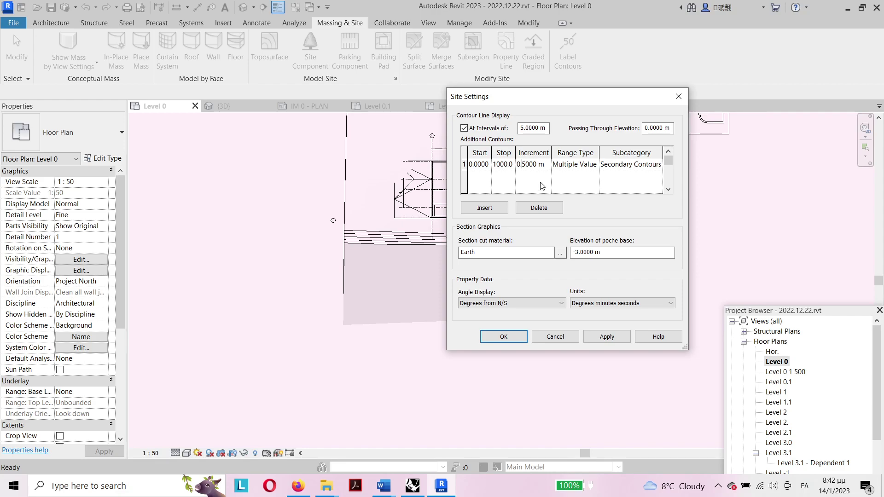
pyautogui.write('2')
pyautogui.click(511, 339)
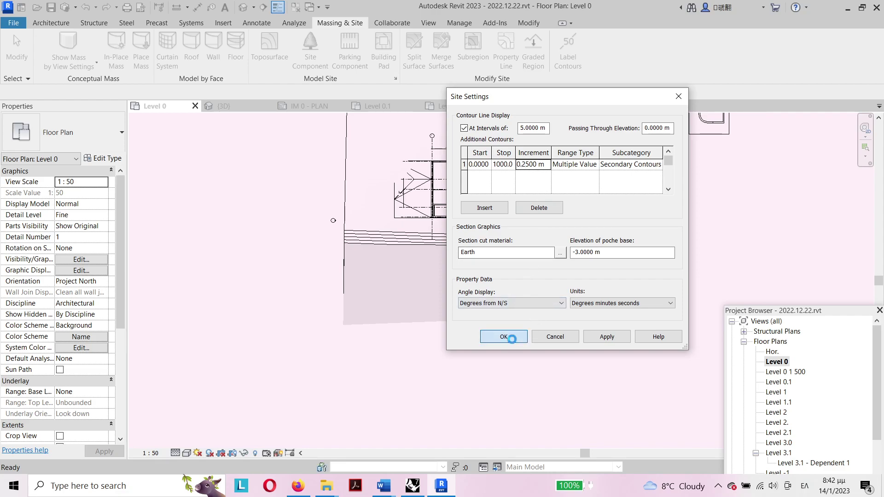
pyautogui.scroll(3, 348, 206)
pyautogui.scroll(3, 349, 206)
pyautogui.scroll(3, 349, 206)
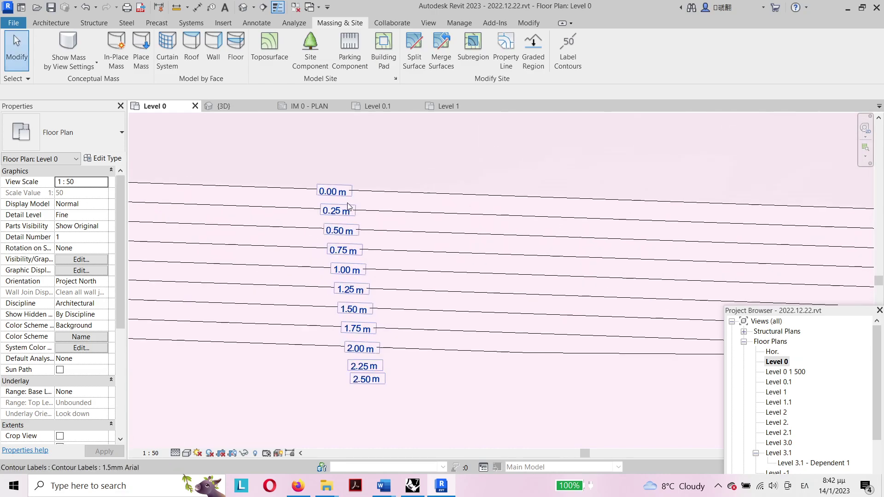
pyautogui.scroll(-2, 348, 206)
pyautogui.scroll(-2, 340, 239)
pyautogui.scroll(-2, 332, 258)
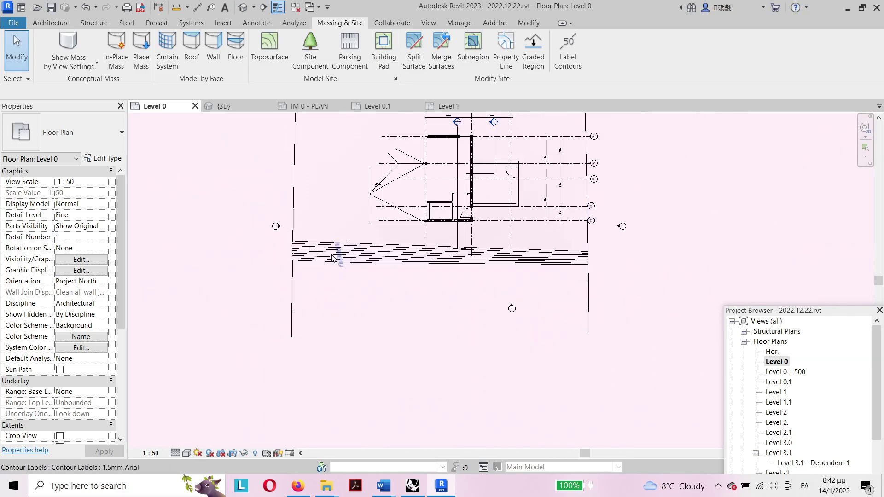
pyautogui.scroll(-2, 332, 257)
pyautogui.scroll(-1, 388, 270)
pyautogui.scroll(-1, 388, 270)
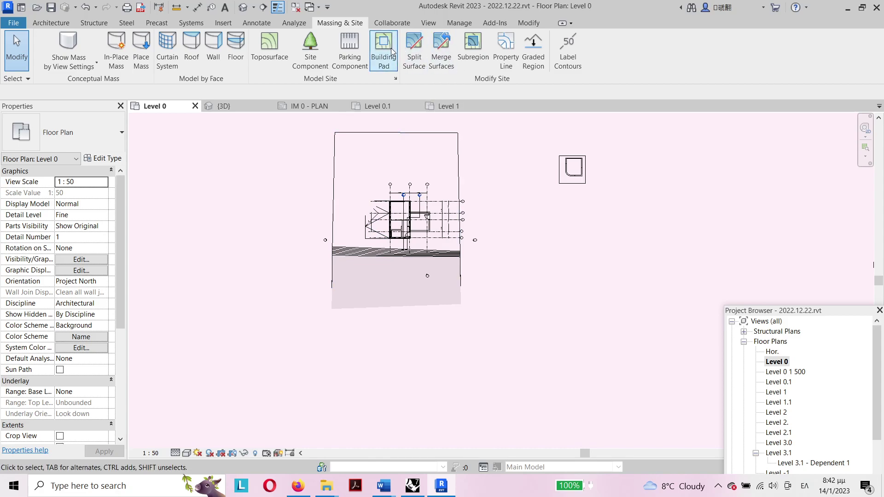
# Step: Sketch a rectangular property line around the house enclosing 437 m²
pyautogui.click(508, 48)
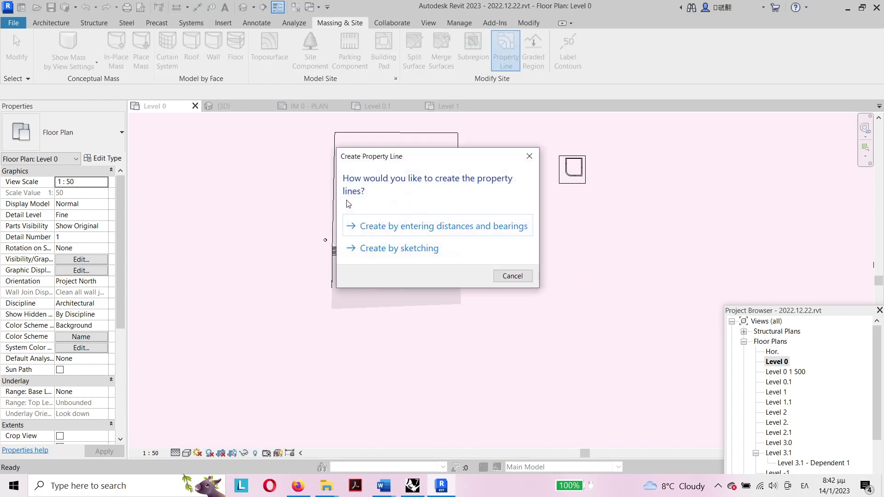
pyautogui.click(389, 249)
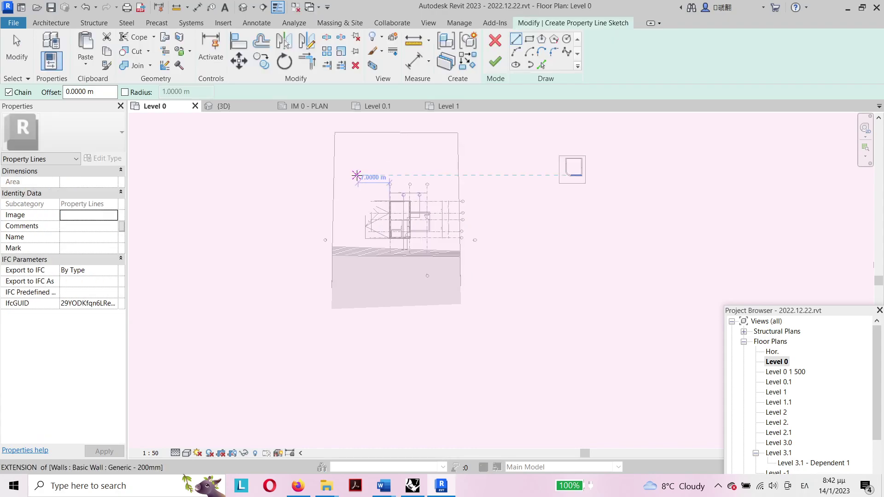
pyautogui.click(533, 40)
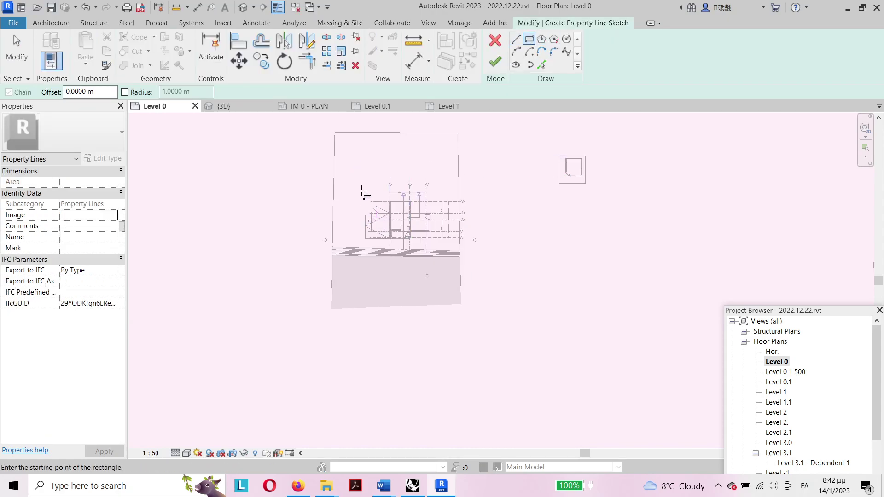
pyautogui.scroll(2, 360, 191)
pyautogui.click(346, 180)
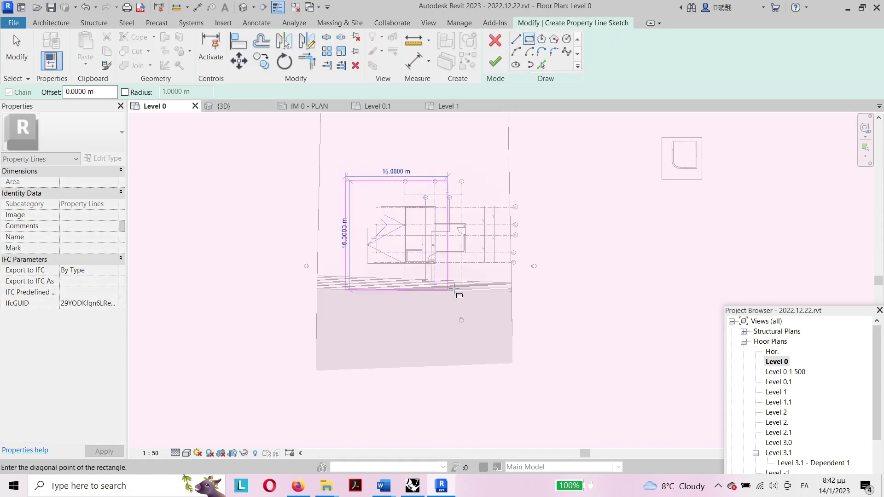
pyautogui.click(476, 338)
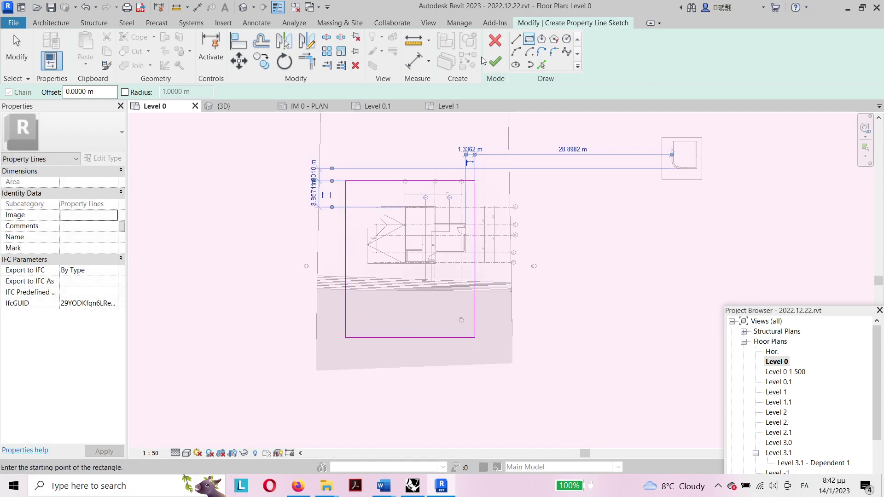
pyautogui.click(495, 61)
pyautogui.scroll(3, 343, 181)
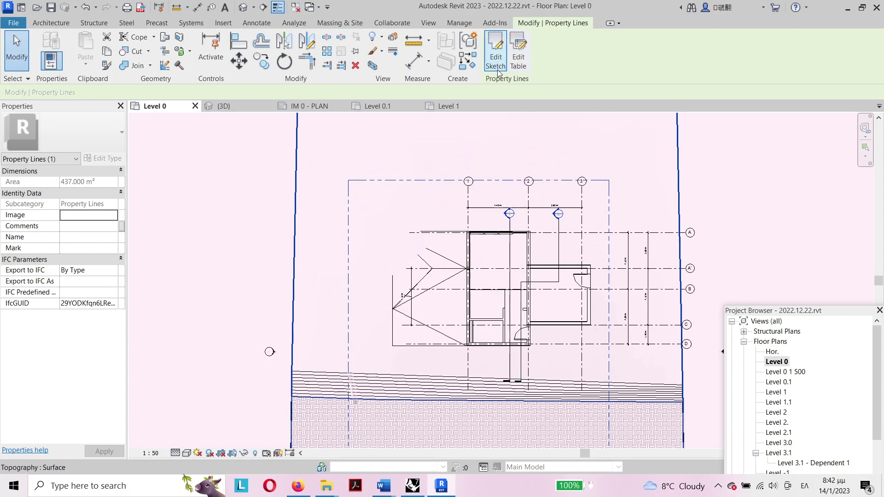
pyautogui.press('Escape')
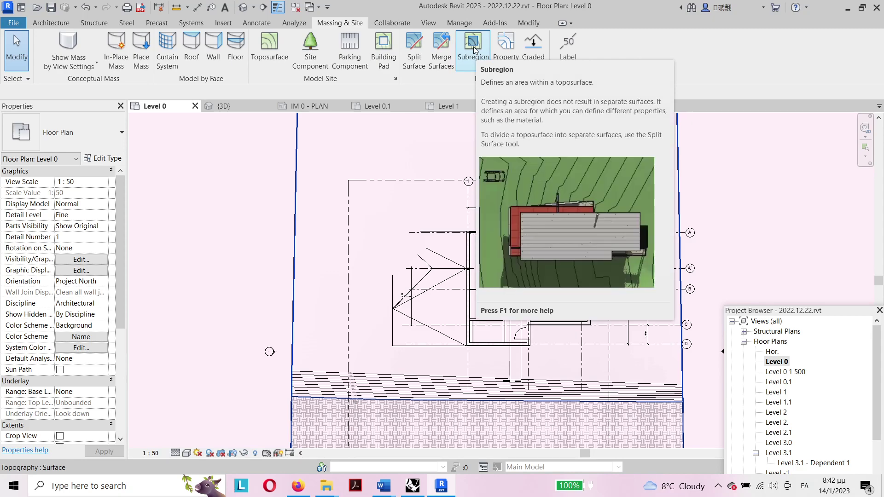
# Step: Start a subregion and draw a 28 m vertical boundary line right of the house
pyautogui.click(474, 50)
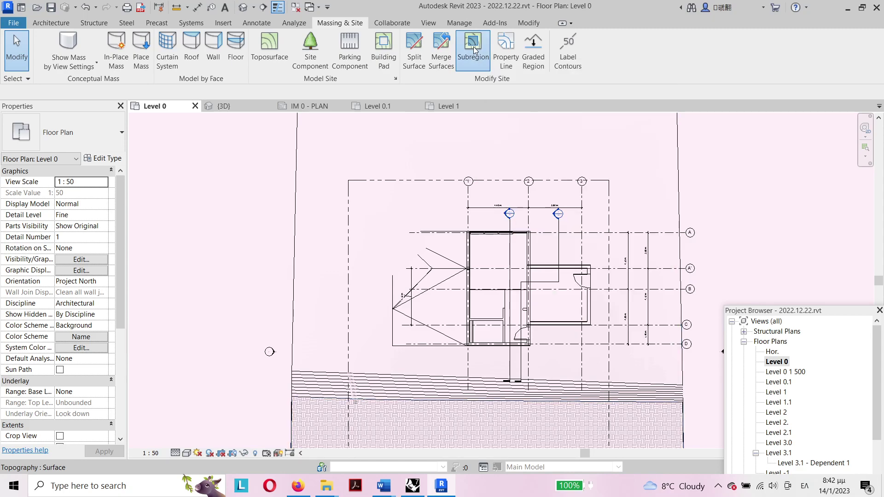
pyautogui.scroll(-2, 396, 241)
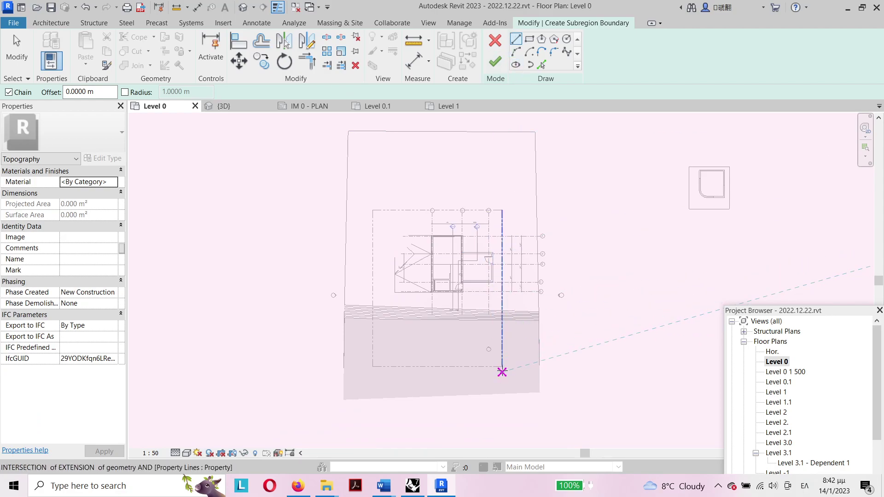
pyautogui.click(502, 372)
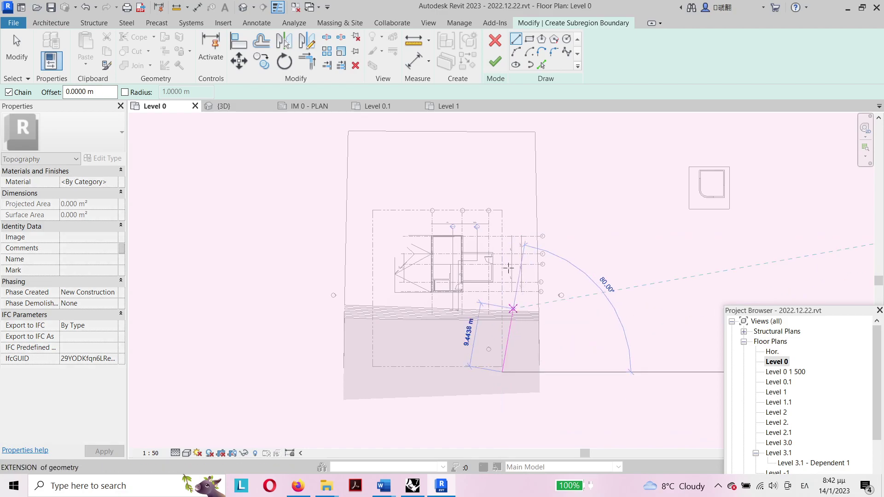
pyautogui.click(502, 195)
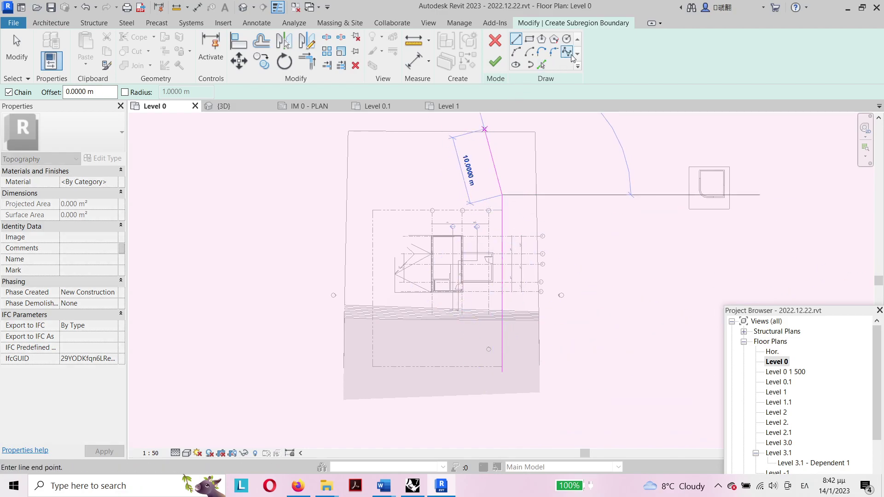
# Step: Sketch a spline from the vertical line's top curving left to the site's left edge
pyautogui.click(566, 52)
pyautogui.click(502, 195)
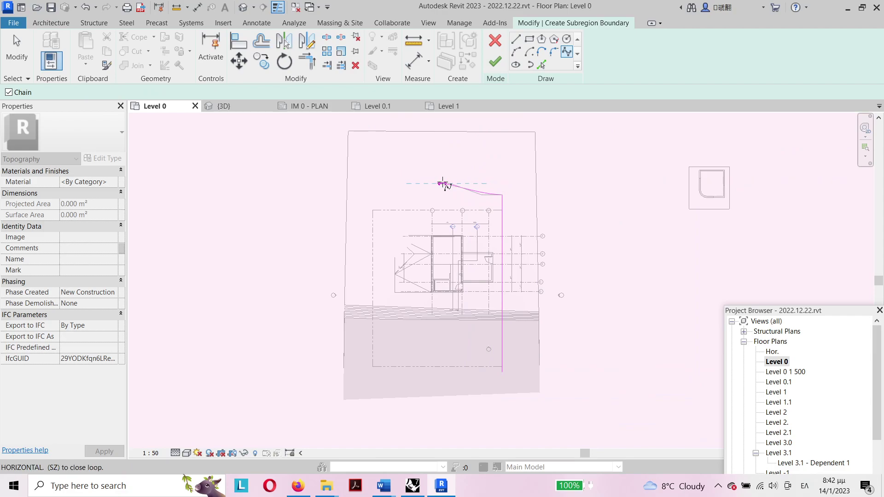
pyautogui.click(442, 183)
pyautogui.click(396, 192)
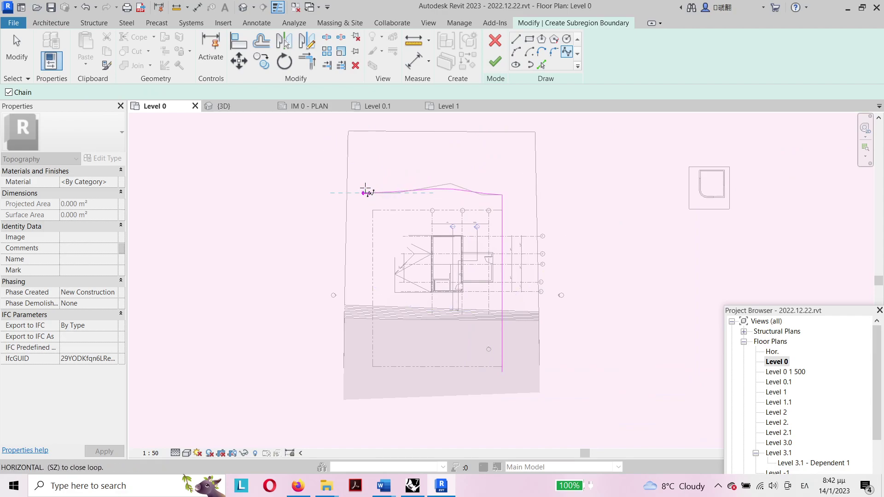
pyautogui.click(347, 171)
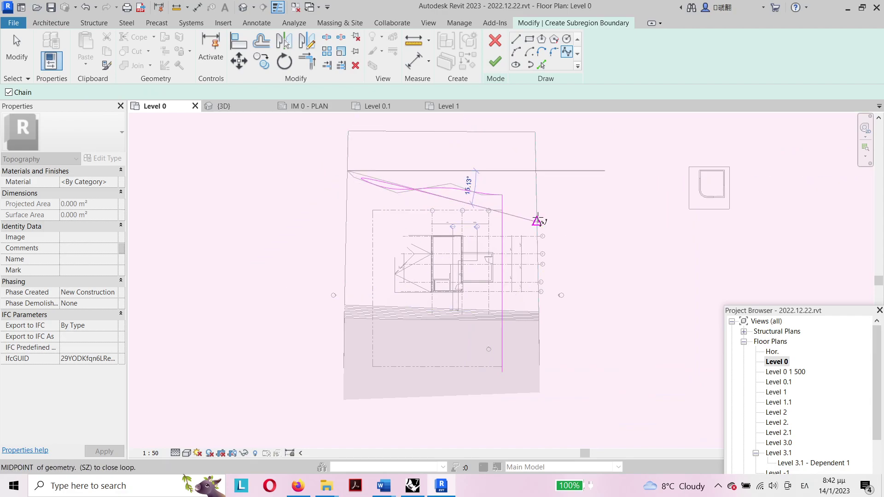
pyautogui.press('Escape')
pyautogui.press('Escape')
pyautogui.click(554, 52)
# Step: Try filleting the corner between the curve and the vertical line
pyautogui.scroll(1, 510, 209)
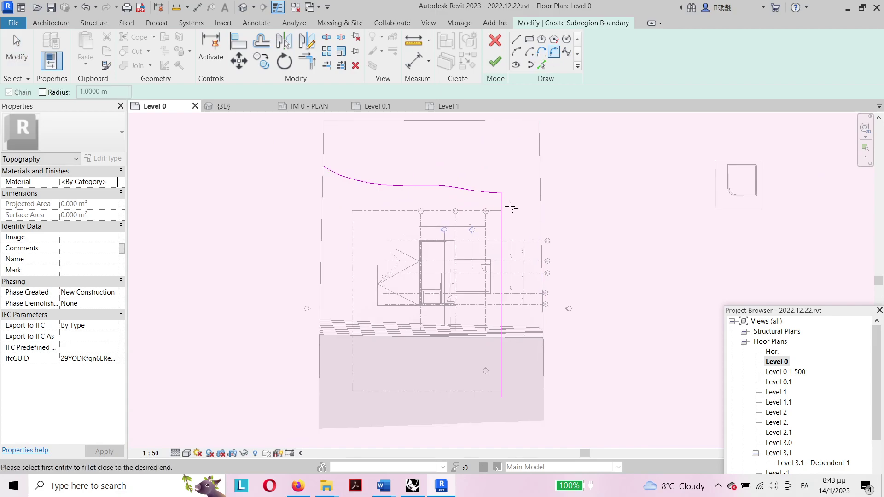
pyautogui.scroll(1, 511, 209)
pyautogui.click(491, 190)
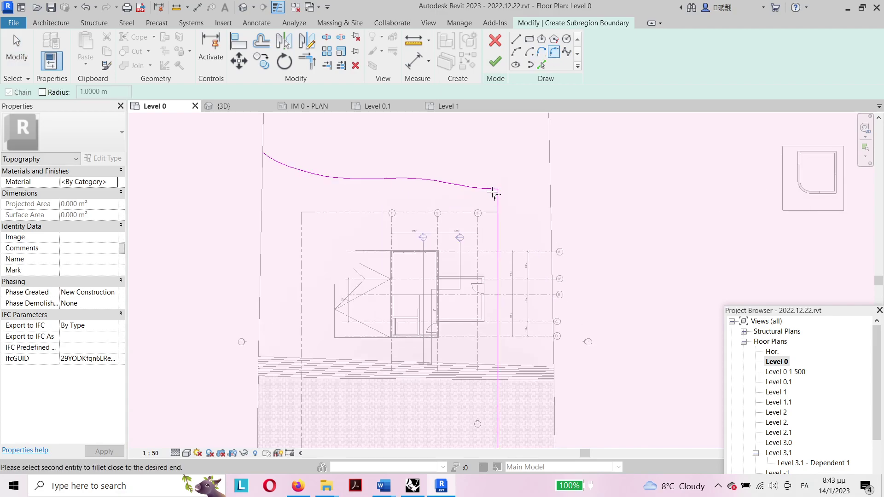
pyautogui.scroll(2, 493, 189)
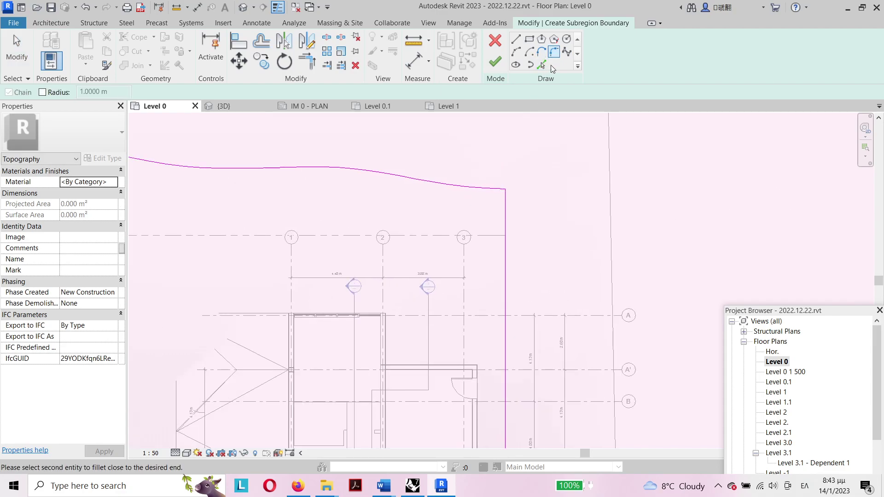
pyautogui.press('Escape')
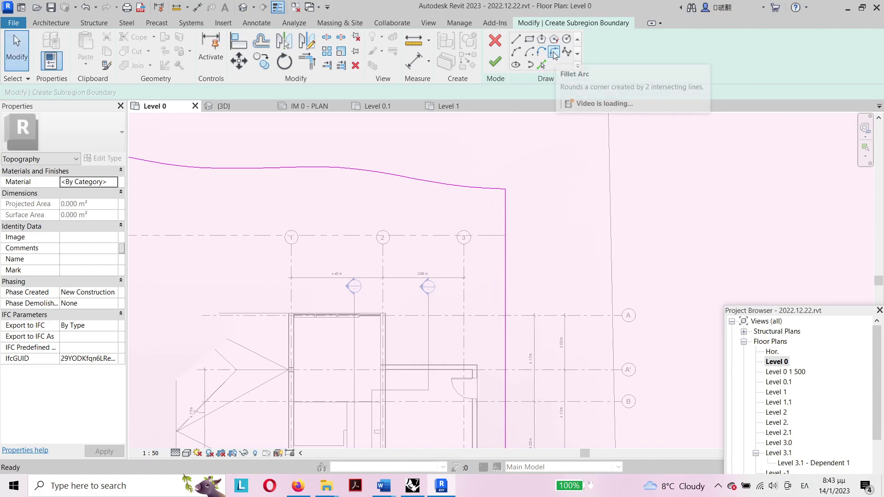
pyautogui.click(555, 53)
pyautogui.click(506, 198)
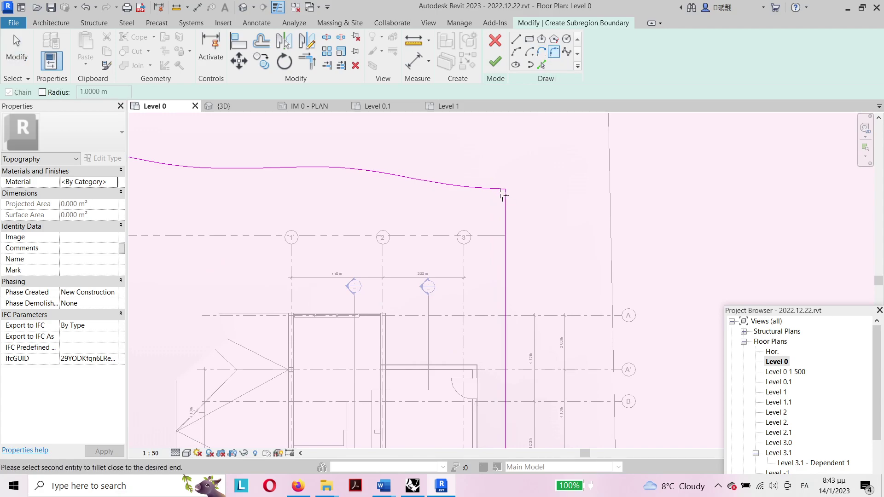
pyautogui.press('Escape')
# Step: Drag the spline end and a control point so the curve bends smoothly into the vertical line
pyautogui.moveTo(505, 189); pyautogui.dragTo(505, 208)
pyautogui.moveTo(505, 189); pyautogui.dragTo(505, 208)
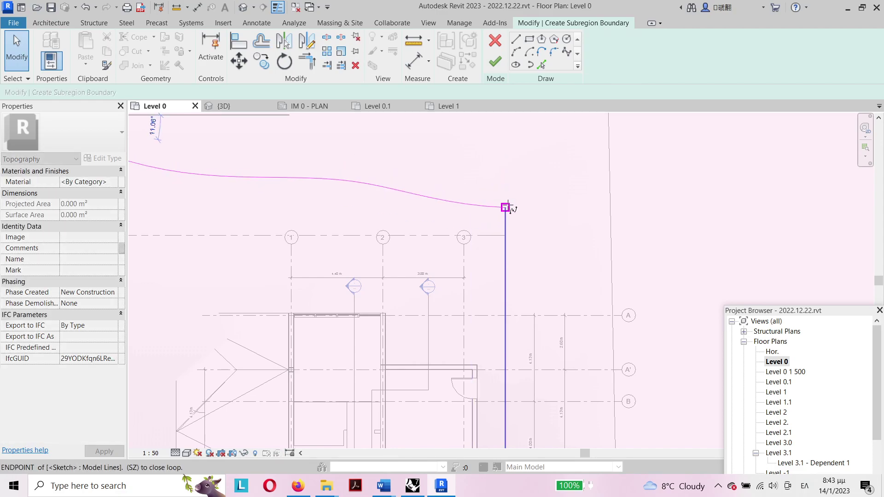
pyautogui.moveTo(442, 189)
pyautogui.mouseDown()
pyautogui.moveTo(462, 164)
pyautogui.moveTo(505, 163)
pyautogui.mouseUp()
pyautogui.click(519, 192)
pyautogui.scroll(-3, 523, 197)
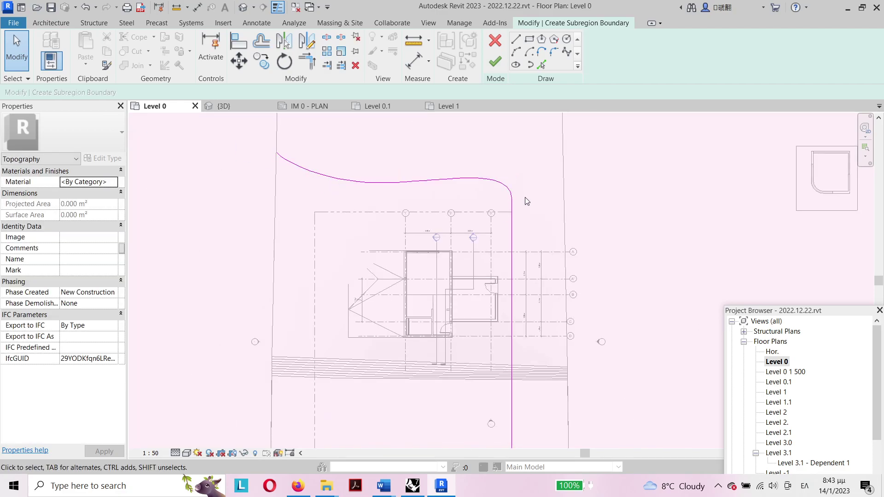
# Step: Offset the boundary 2 m into a parallel second curve and extend its end to the intersection
pyautogui.click(261, 41)
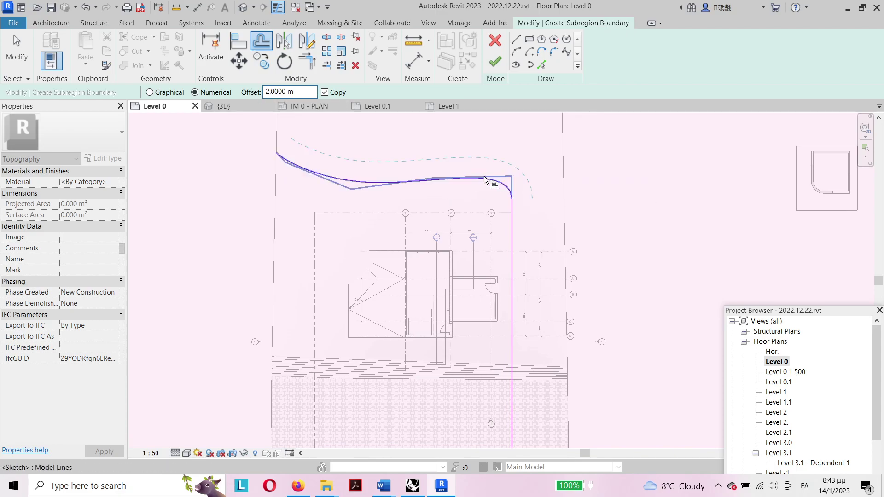
pyautogui.click(523, 216)
pyautogui.scroll(-1, 513, 173)
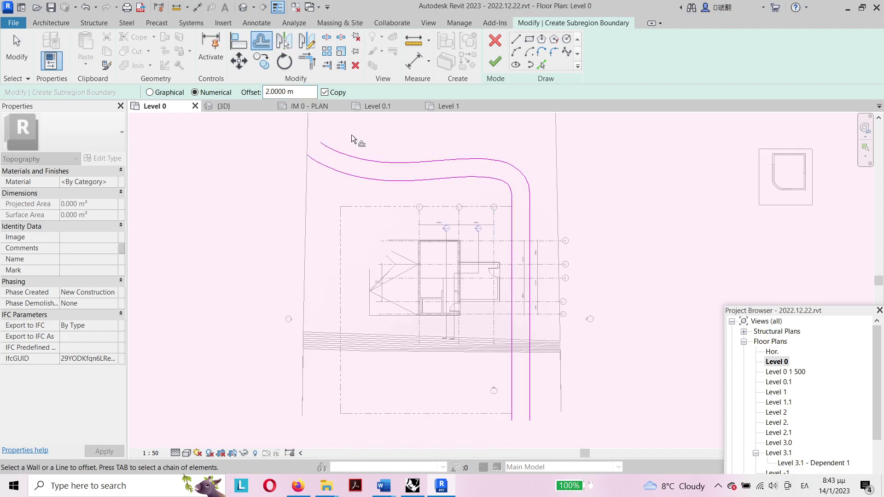
pyautogui.press('Escape')
pyautogui.click(322, 148)
pyautogui.moveTo(320, 143); pyautogui.dragTo(307, 137)
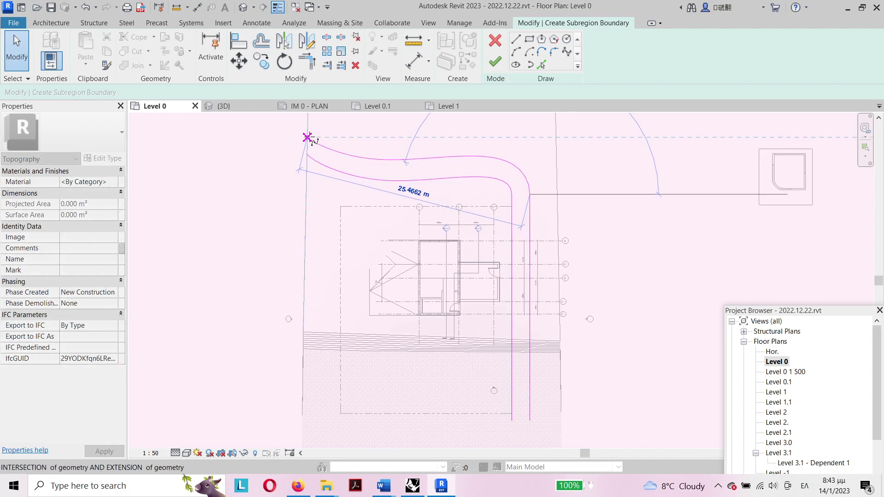
pyautogui.press('Escape')
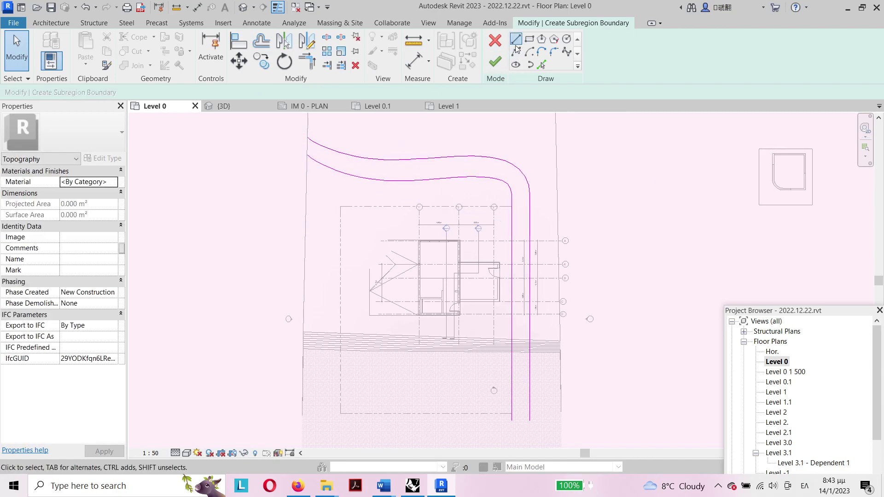
# Step: Adjust the short top-left boundary line so its end meets the curved path edge
pyautogui.click(516, 40)
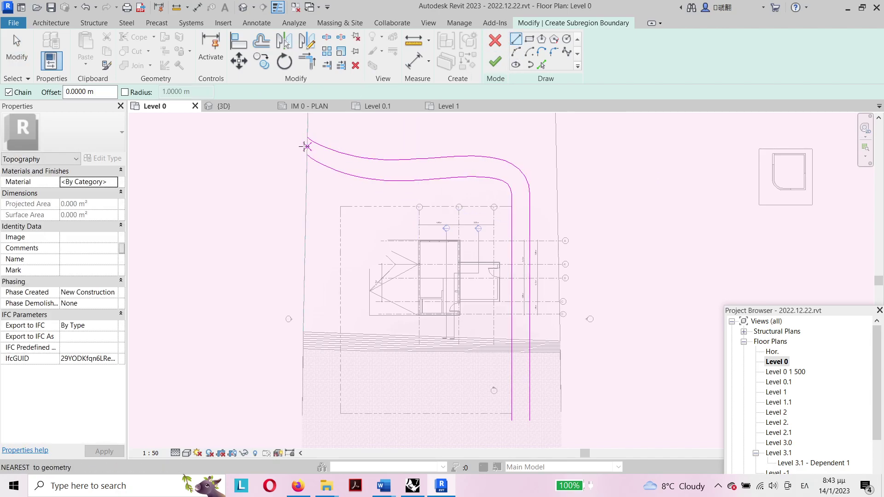
pyautogui.scroll(-3, 415, 150)
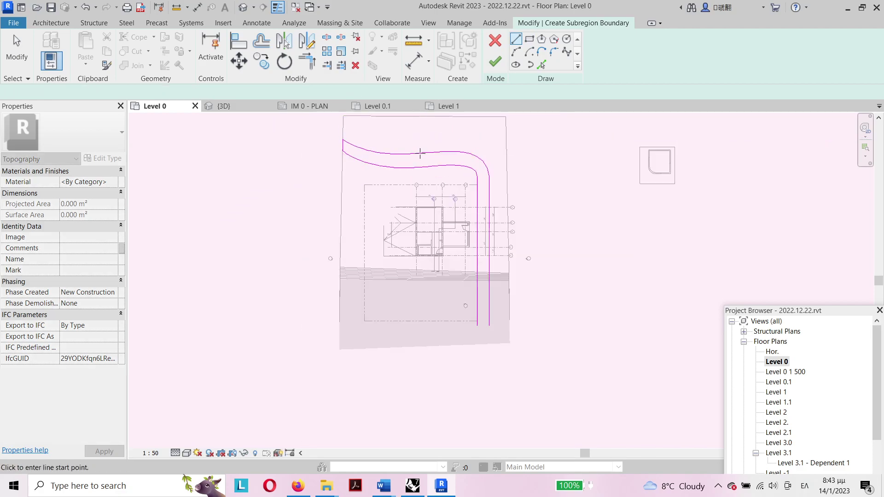
pyautogui.scroll(3, 335, 138)
pyautogui.scroll(2, 332, 136)
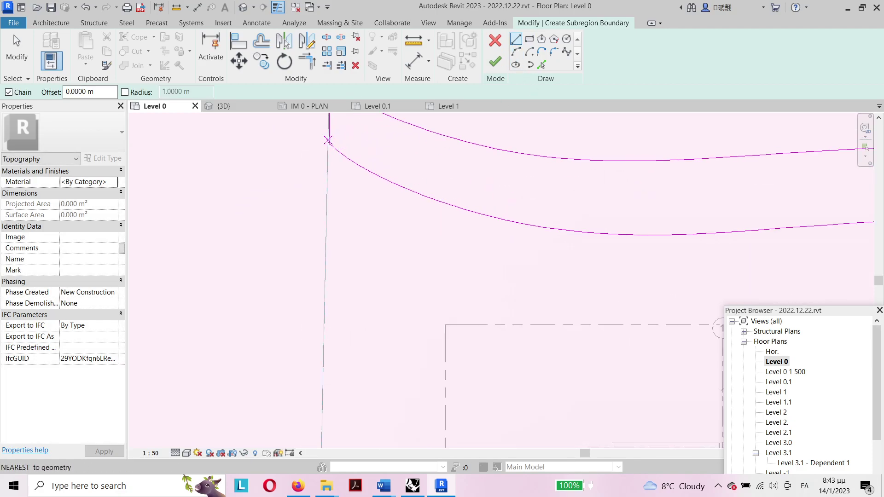
pyautogui.scroll(2, 332, 136)
pyautogui.press('Escape')
pyautogui.click(332, 136)
pyautogui.moveTo(332, 152); pyautogui.dragTo(325, 137)
# Step: Close the path's bottom end with a line, move it to the site edge, and finish the sketch
pyautogui.scroll(-2, 352, 148)
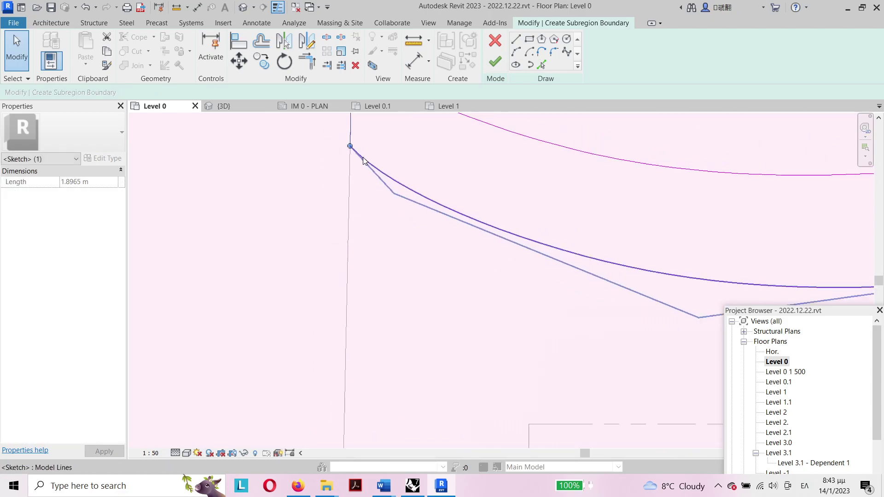
pyautogui.scroll(-3, 355, 141)
pyautogui.scroll(-1, 357, 143)
pyautogui.click(516, 40)
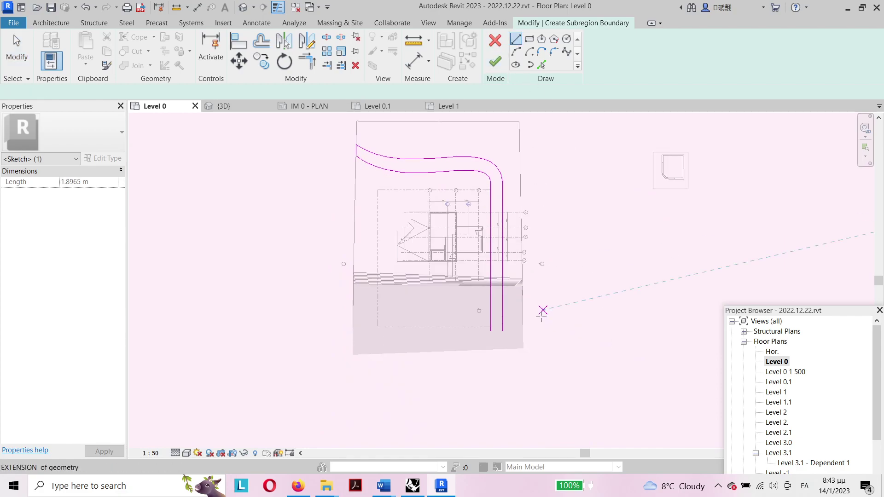
pyautogui.scroll(3, 542, 311)
pyautogui.click(485, 318)
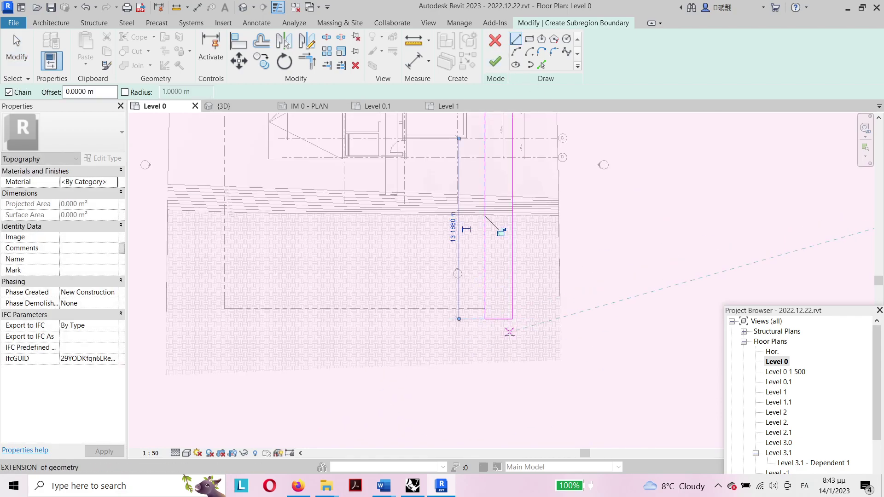
pyautogui.press('Escape')
pyautogui.press('Escape')
pyautogui.click(500, 319)
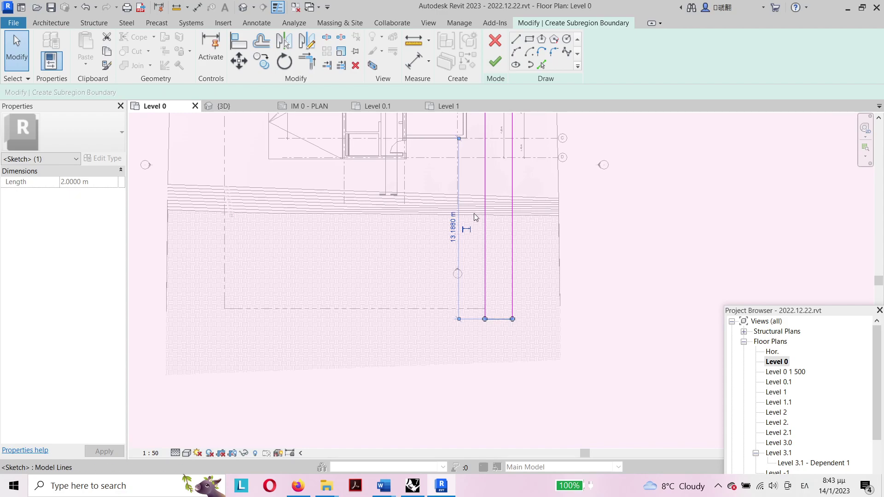
pyautogui.moveTo(500, 319); pyautogui.dragTo(501, 369)
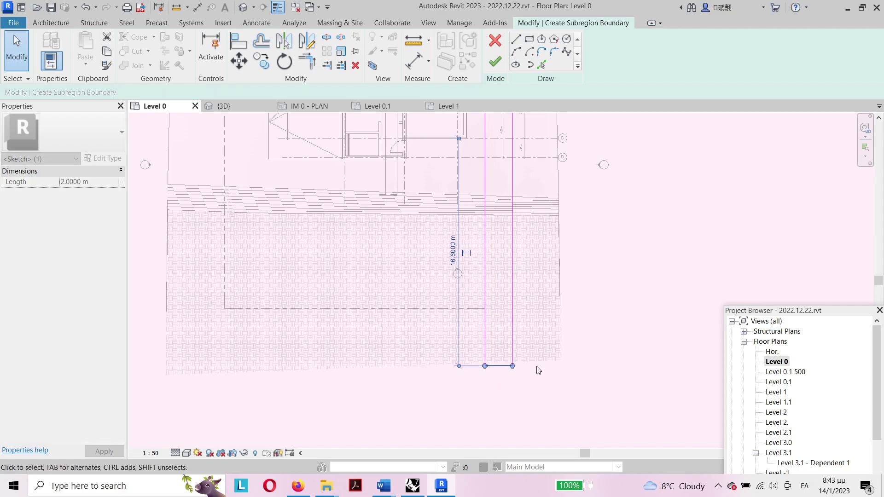
pyautogui.scroll(-2, 550, 313)
pyautogui.click(497, 63)
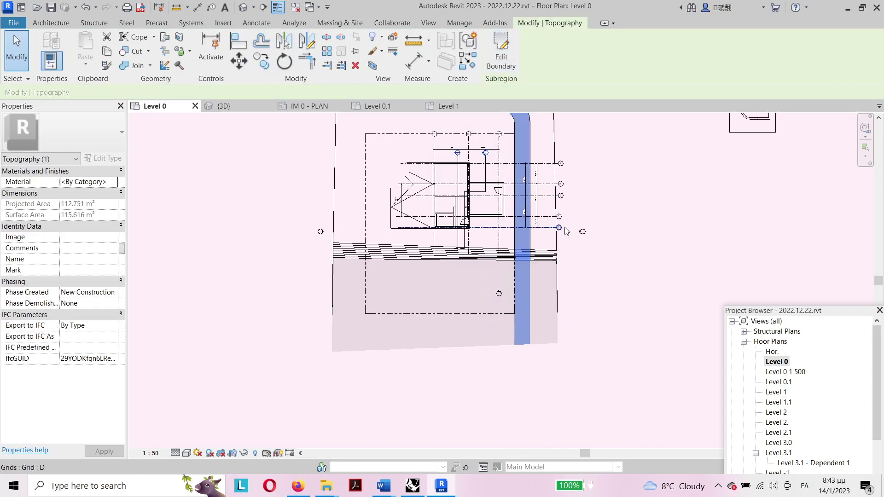
# Step: In the 3D view, delete the path subregion and undo to restore it
pyautogui.click(253, 106)
pyautogui.press('Escape')
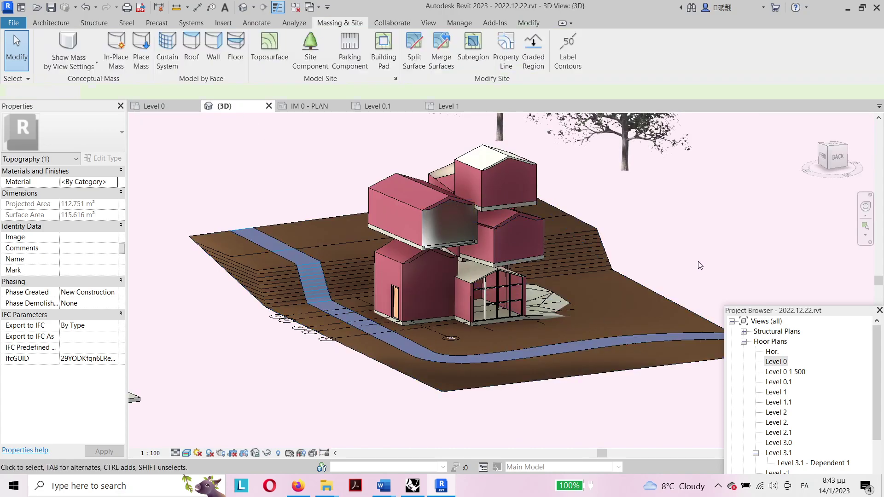
pyautogui.click(306, 266)
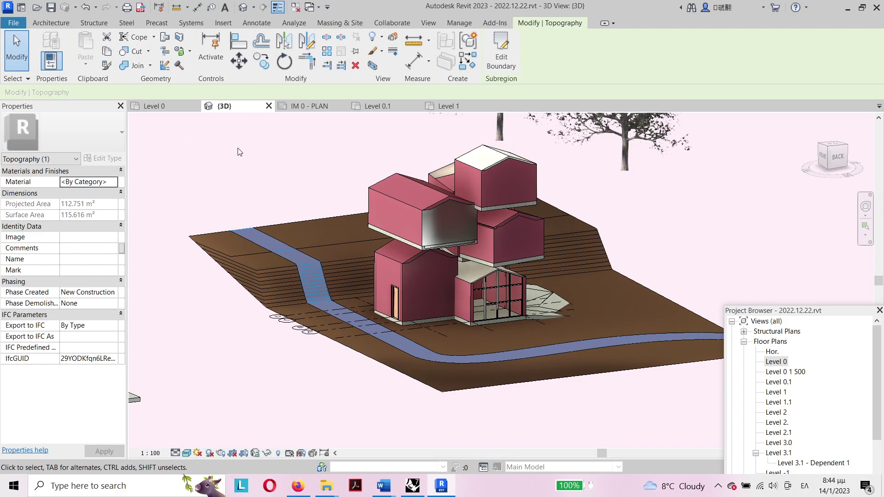
pyautogui.press('Escape')
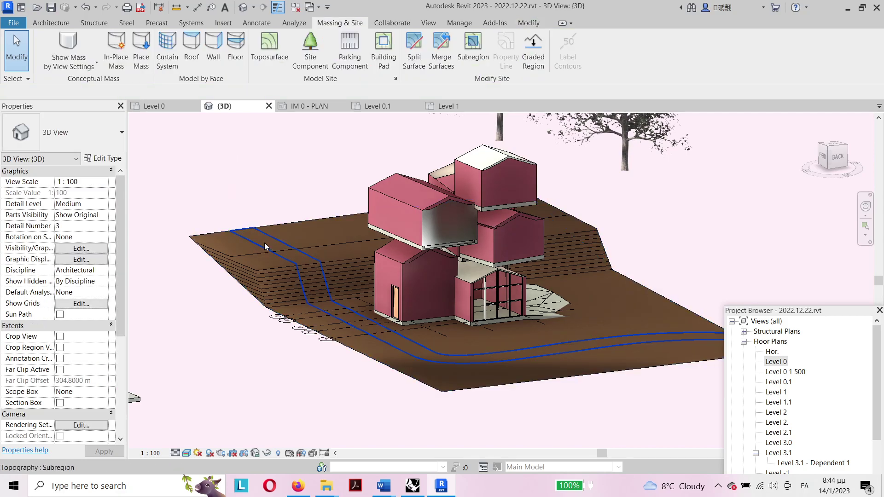
pyautogui.click(265, 242)
pyautogui.press('Delete')
pyautogui.click(181, 151)
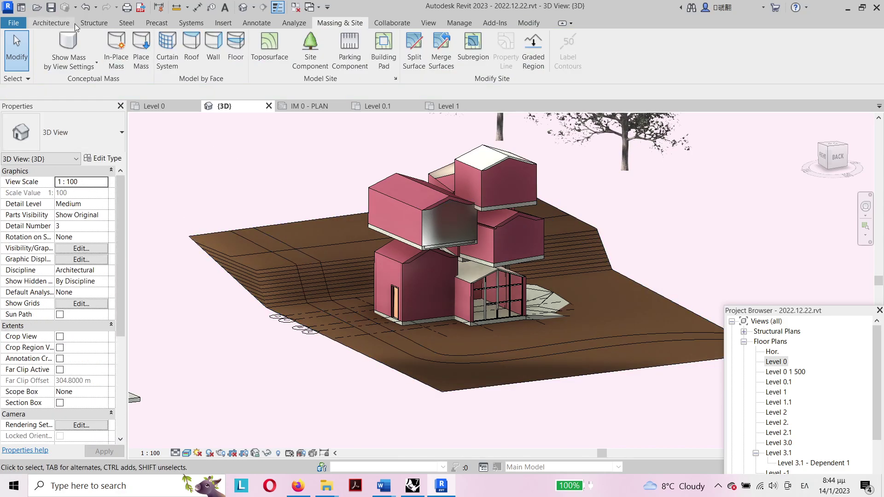
pyautogui.click(450, 27)
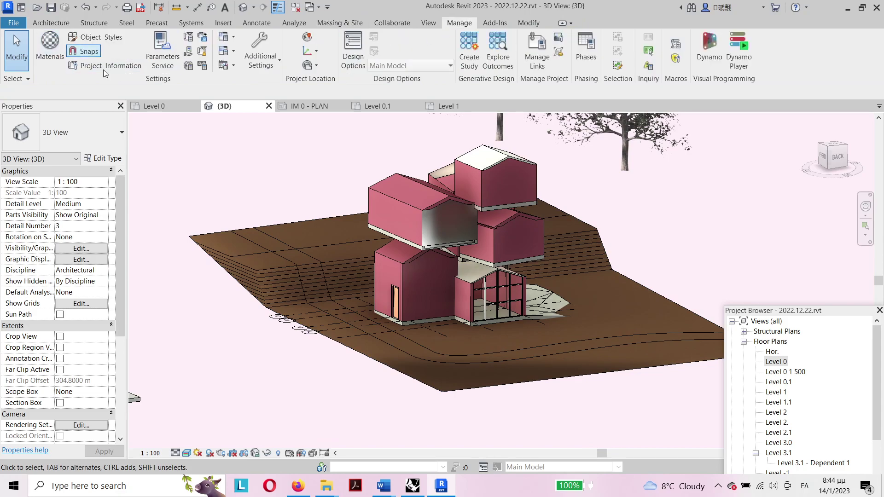
pyautogui.hotkey('ctrl', 'z')
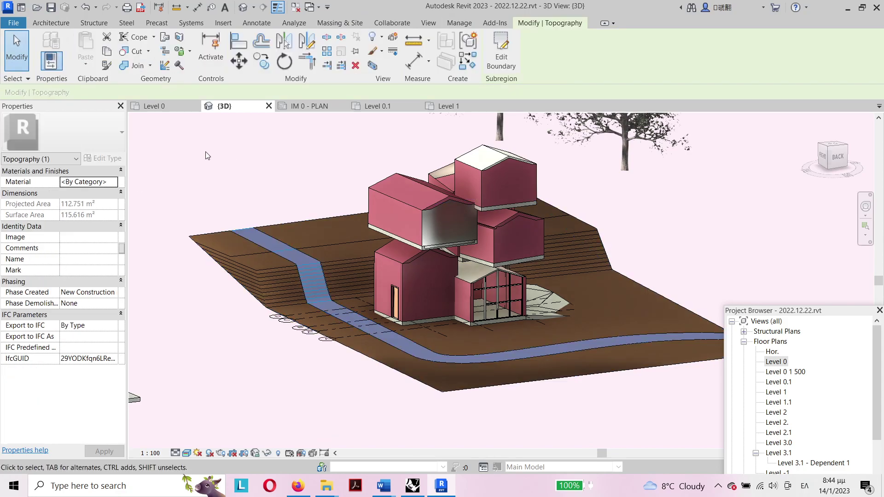
pyautogui.click(251, 160)
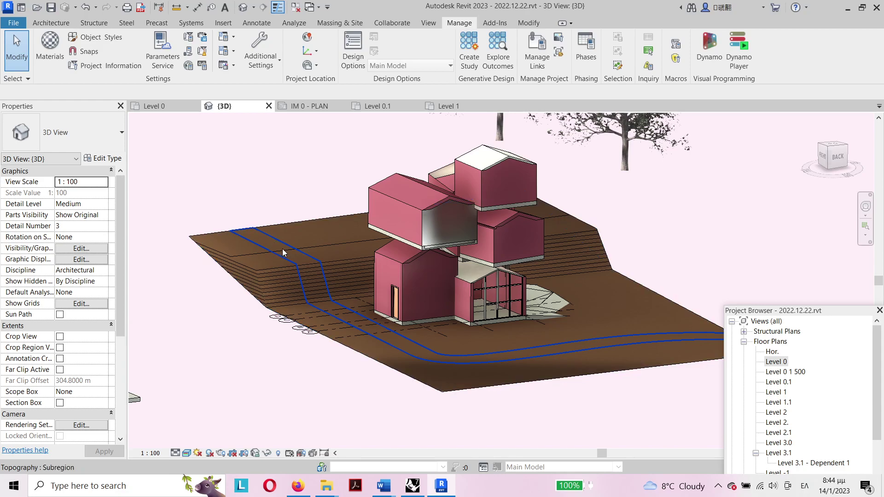
# Step: Inspect the type properties and the subregion boundary, finishing both without changes
pyautogui.click(308, 267)
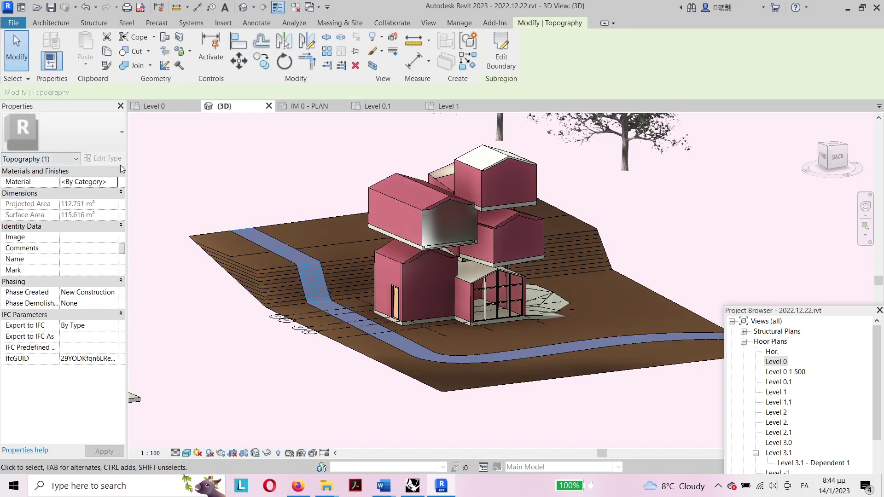
pyautogui.press('Escape')
pyautogui.click(106, 159)
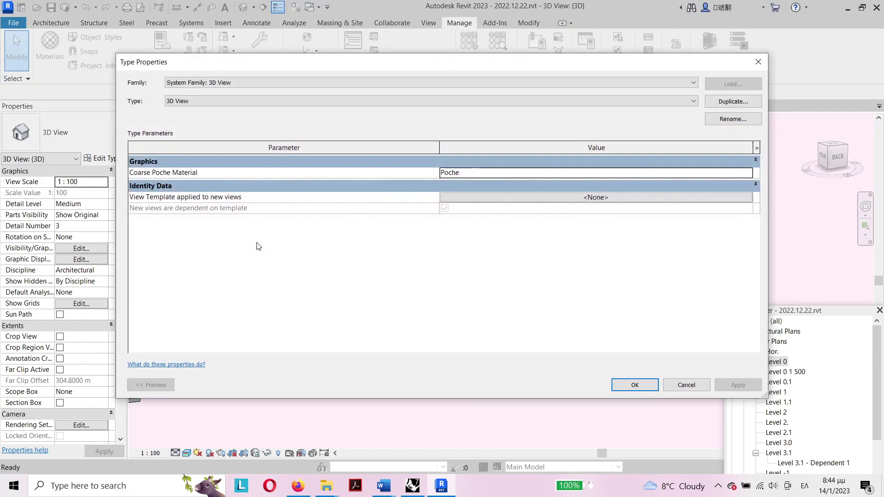
pyautogui.press('Escape')
pyautogui.click(294, 261)
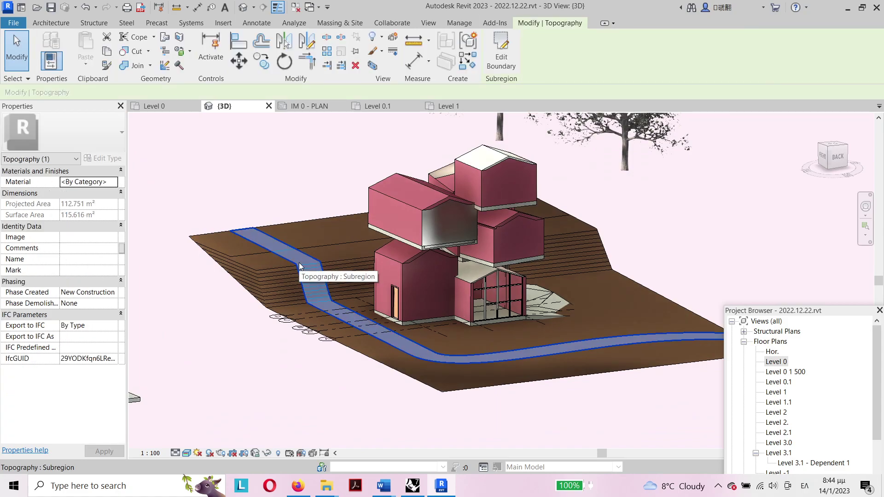
pyautogui.click(501, 64)
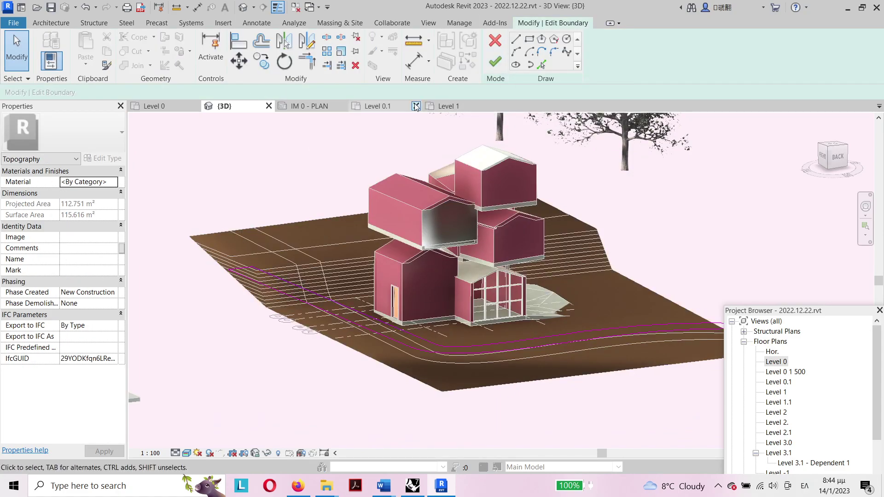
pyautogui.click(494, 61)
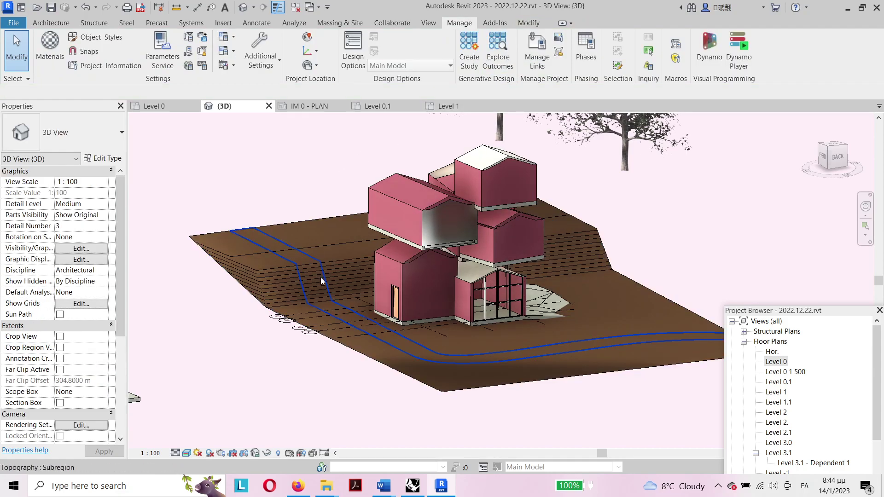
pyautogui.click(317, 282)
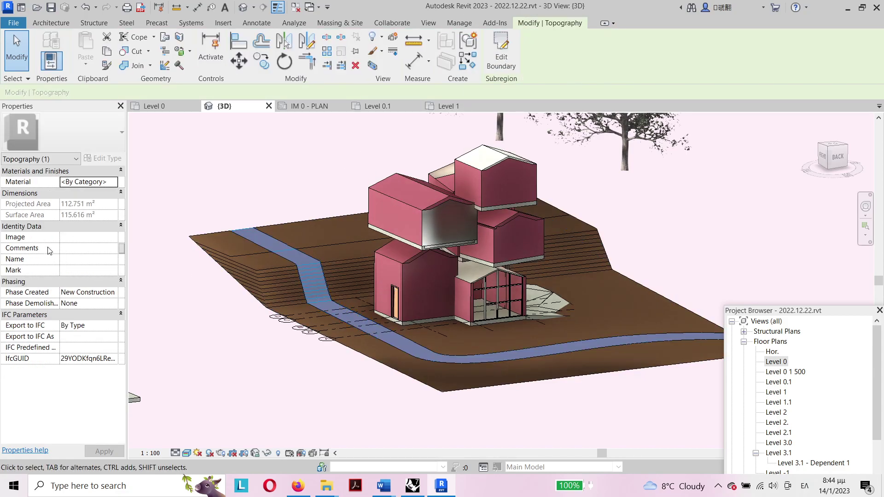
# Step: Assign the Concrete, Sand/Cement Screed material to the curved path subregion
pyautogui.click(113, 182)
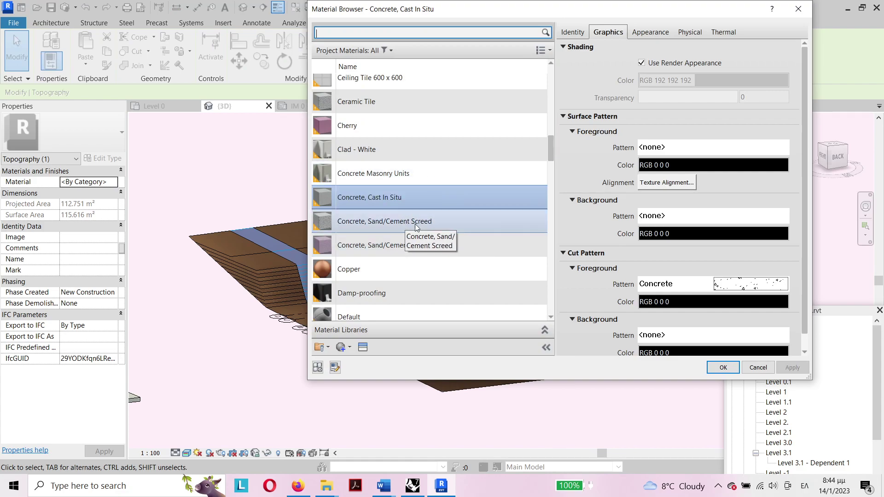
pyautogui.click(396, 222)
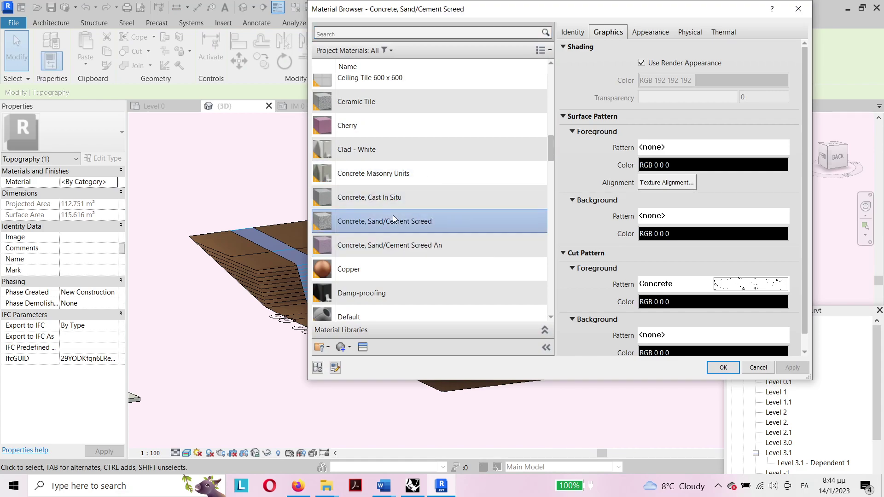
pyautogui.click(722, 368)
pyautogui.press('Escape')
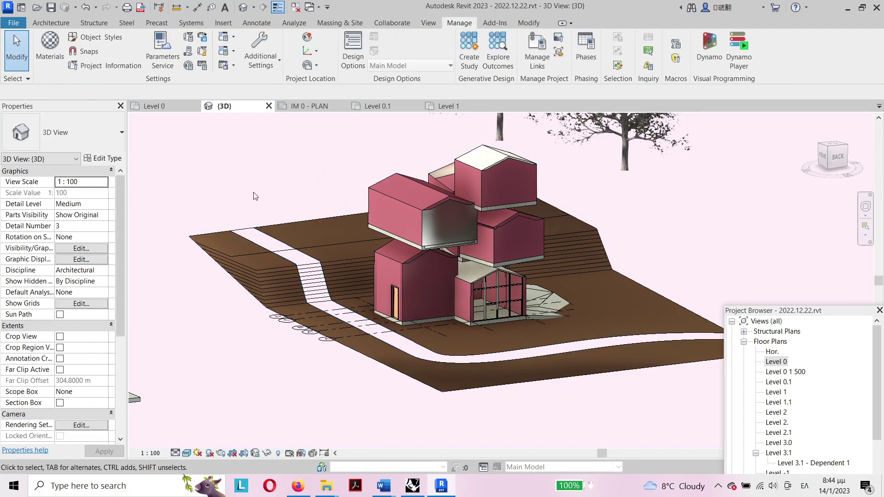
# Step: Start a building pad sketch from the site tools, working in the Level 0 plan
pyautogui.click(182, 107)
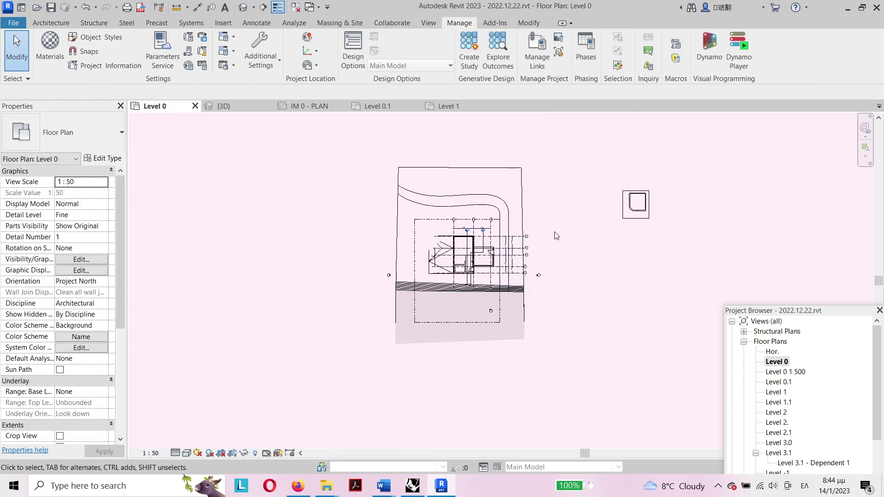
pyautogui.click(331, 24)
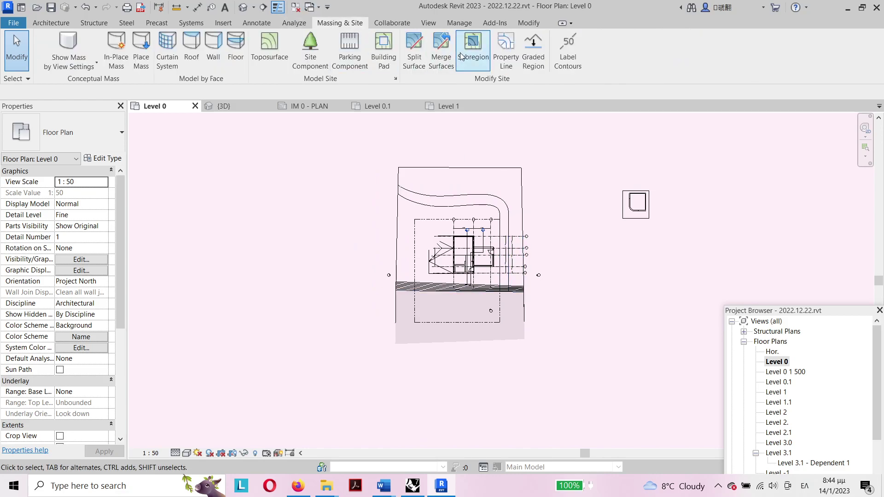
pyautogui.click(387, 56)
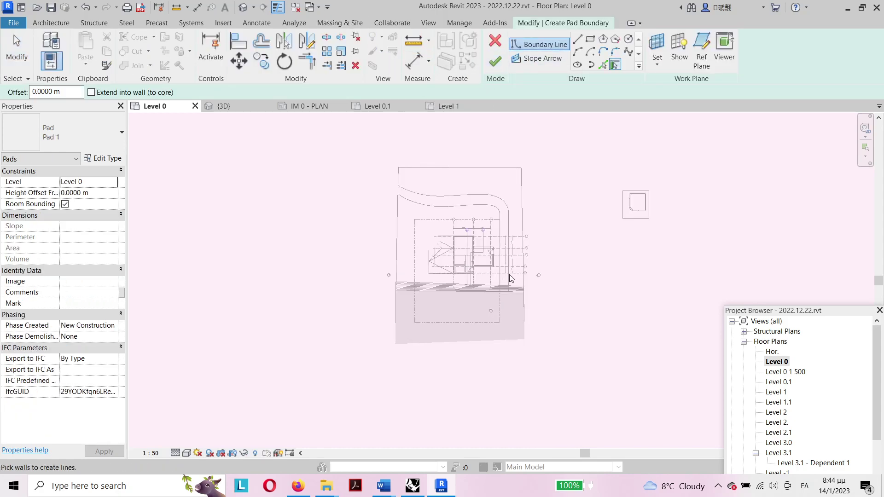
pyautogui.scroll(4, 511, 279)
pyautogui.click(236, 107)
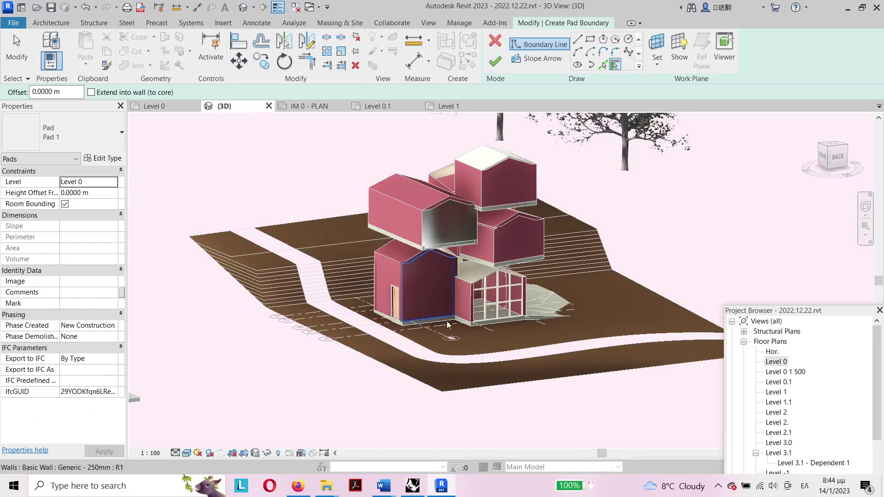
pyautogui.scroll(2, 449, 325)
pyautogui.scroll(2, 448, 321)
pyautogui.scroll(2, 454, 314)
pyautogui.scroll(1, 457, 317)
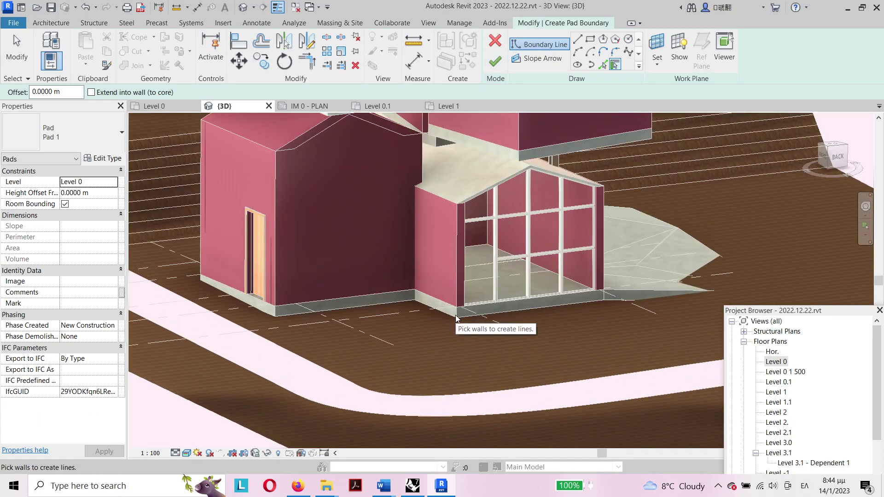
pyautogui.click(154, 105)
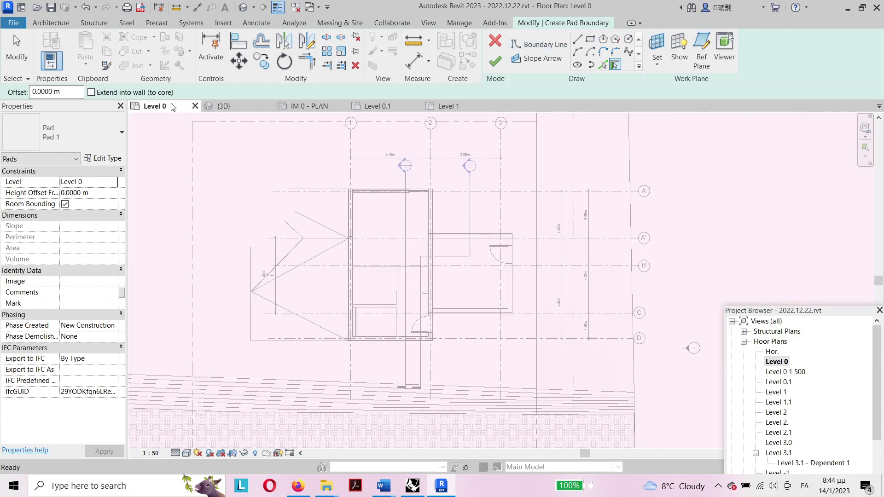
# Step: Draw a rectangular pad boundary around the house, creating Pad 1 of 75.794 m²
pyautogui.click(590, 42)
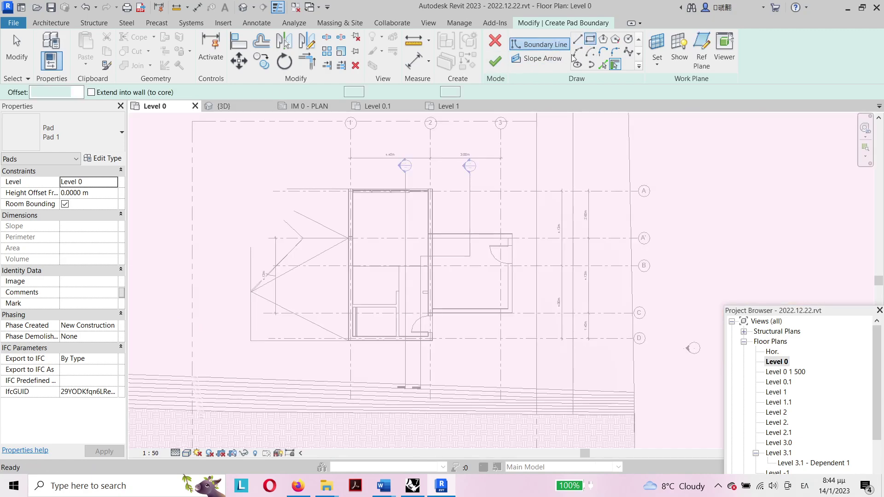
pyautogui.click(348, 190)
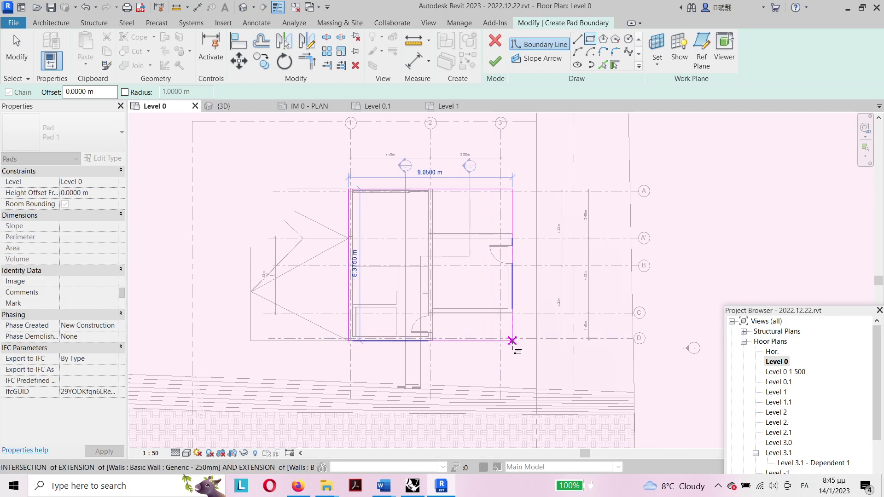
pyautogui.click(512, 338)
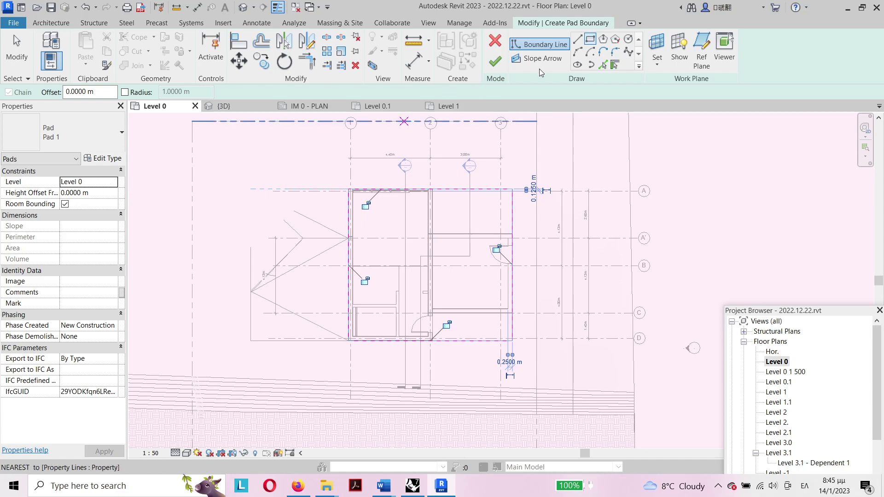
pyautogui.click(496, 70)
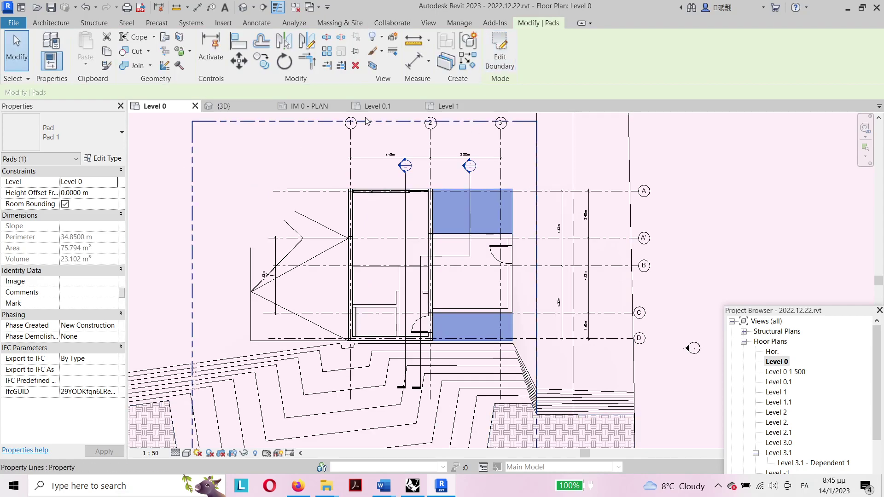
# Step: Open Section 1 and compare the pad across the section, Level 0 and 3D views
pyautogui.moveTo(770, 313); pyautogui.dragTo(748, 182)
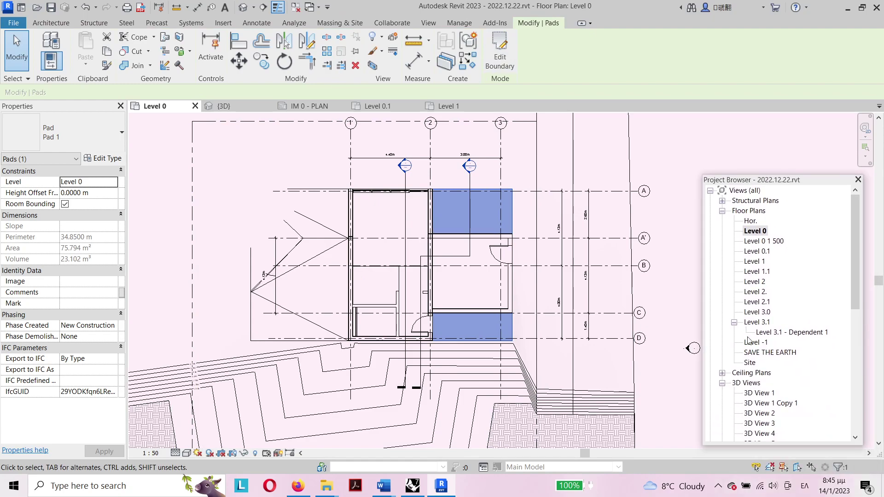
pyautogui.scroll(-2, 748, 341)
pyautogui.scroll(-5, 749, 342)
pyautogui.scroll(-1, 751, 342)
pyautogui.scroll(-3, 753, 343)
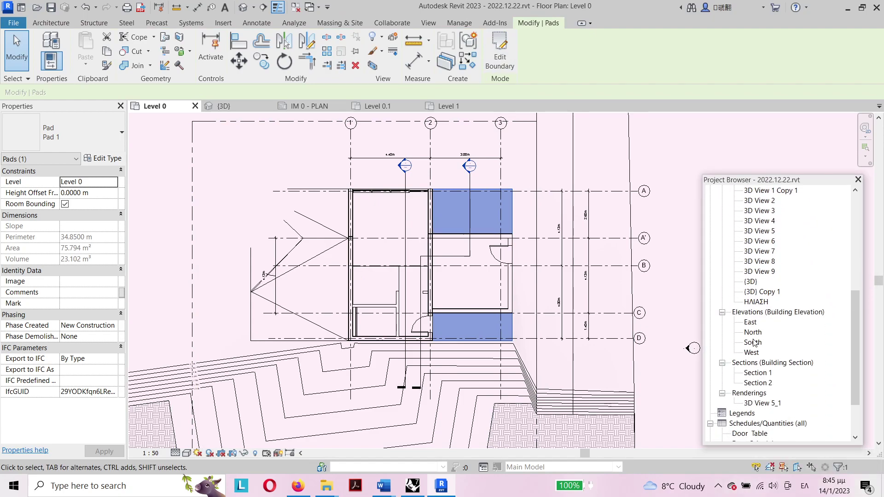
pyautogui.doubleClick(758, 375)
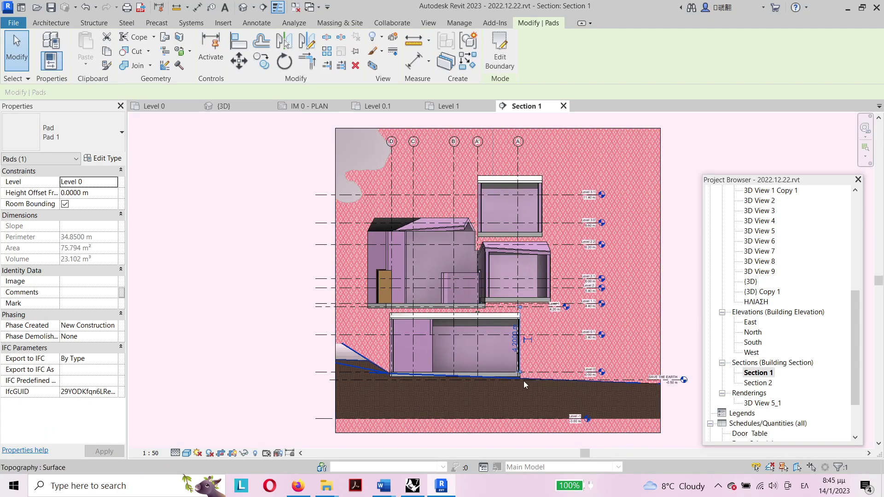
pyautogui.scroll(2, 524, 380)
pyautogui.scroll(3, 524, 381)
pyautogui.scroll(3, 532, 379)
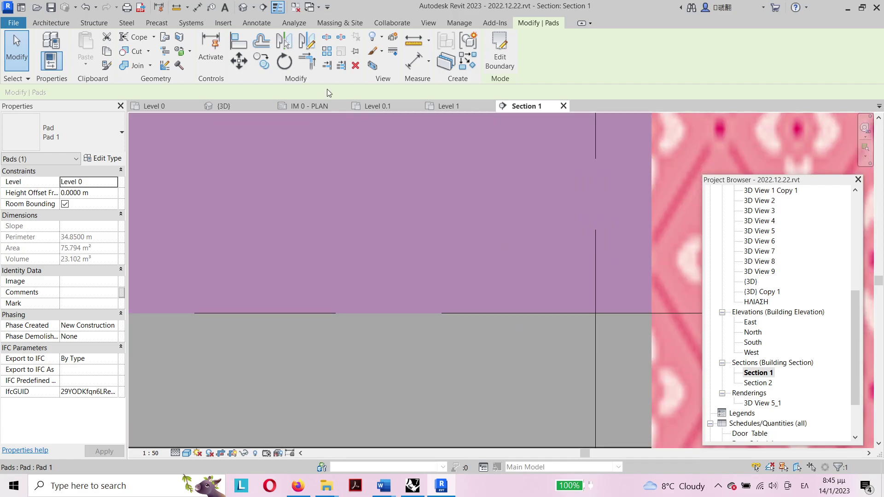
pyautogui.click(178, 105)
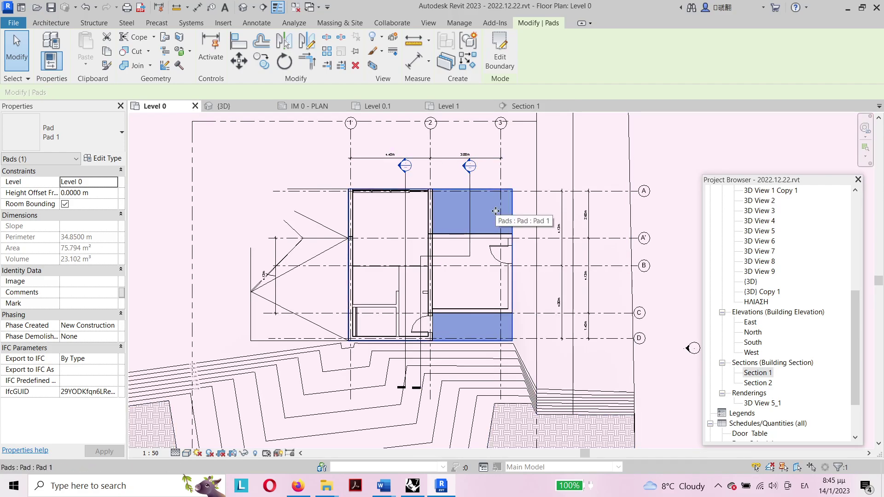
pyautogui.click(523, 106)
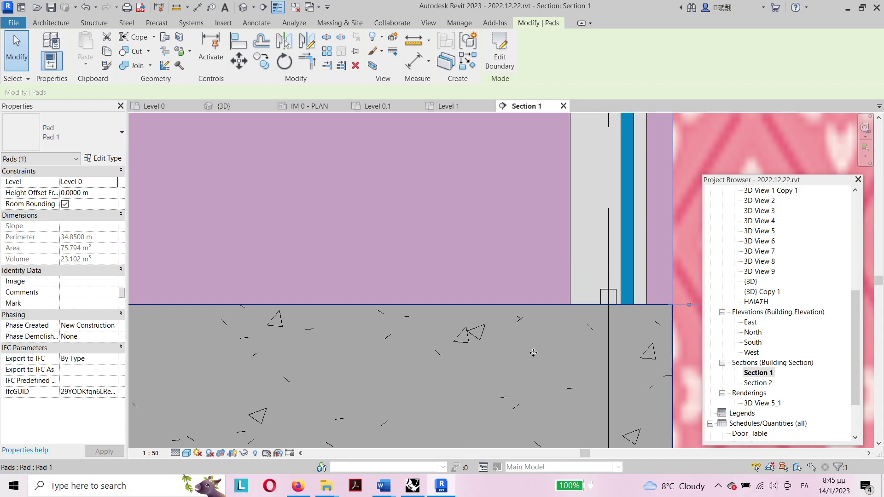
pyautogui.scroll(-1, 570, 226)
pyautogui.scroll(-1, 440, 317)
pyautogui.scroll(-1, 355, 186)
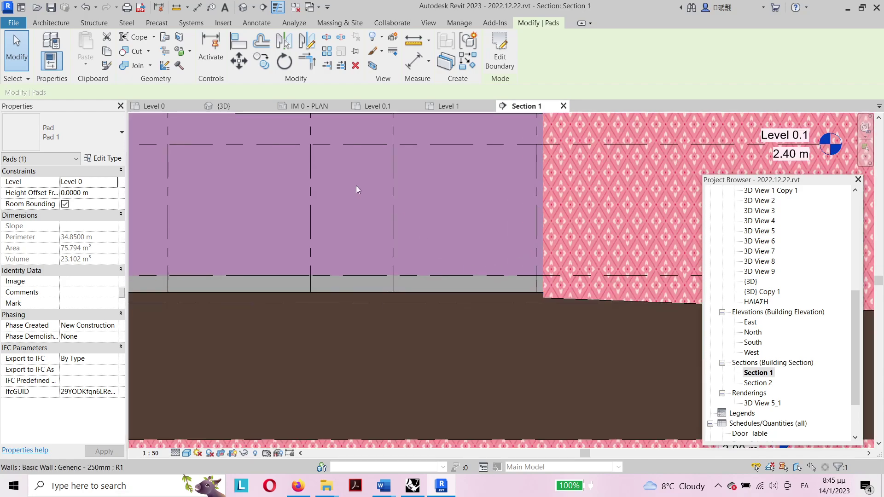
pyautogui.scroll(-1, 356, 186)
pyautogui.click(225, 105)
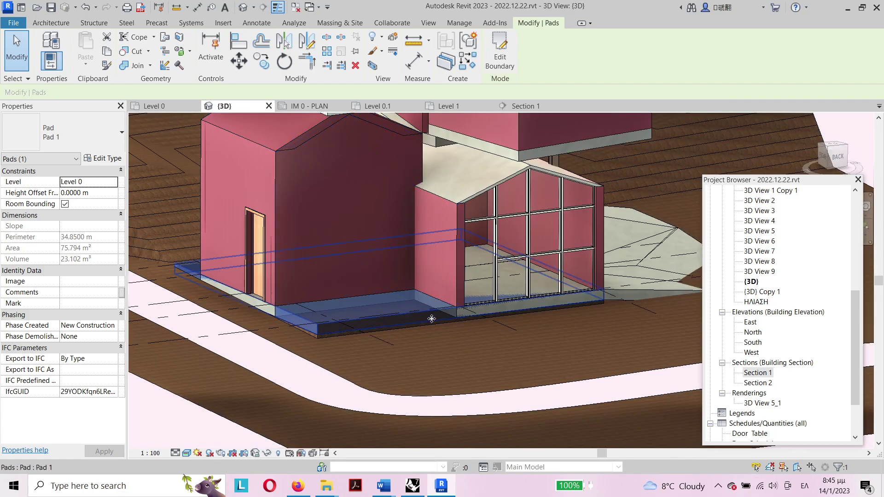
pyautogui.scroll(1, 460, 207)
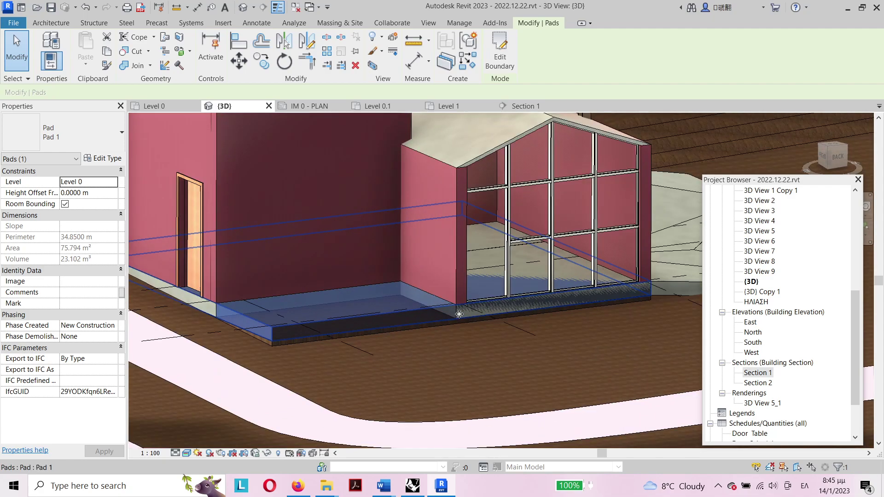
# Step: Set Pad 1's Height Offset From Level to -0.3 m and check it in 3D
pyautogui.click(157, 106)
pyautogui.click(81, 194)
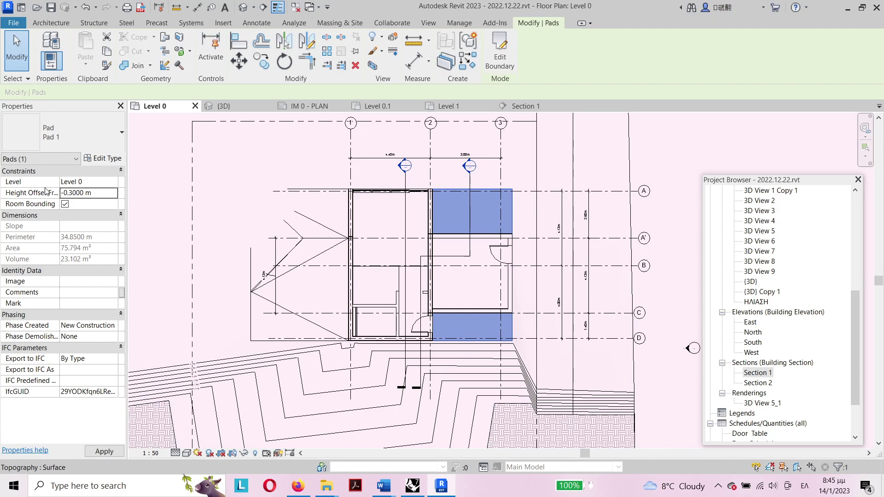
pyautogui.click(239, 107)
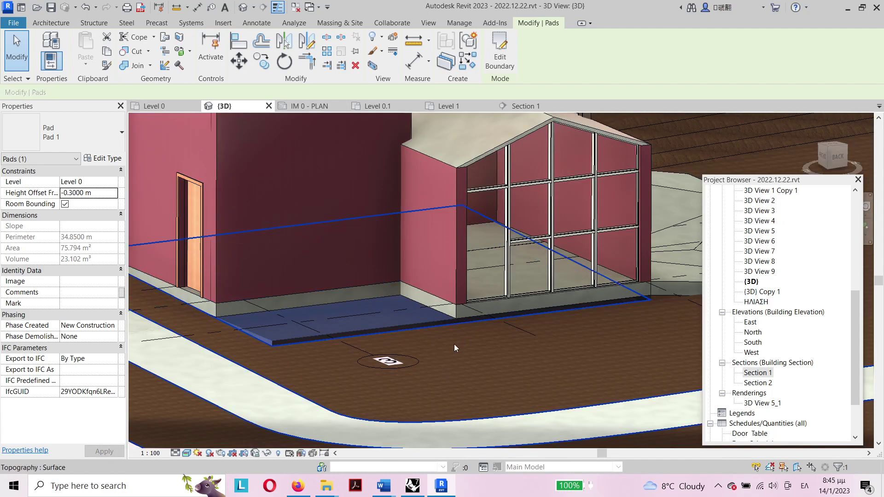
pyautogui.scroll(-3, 477, 250)
pyautogui.scroll(-3, 477, 249)
pyautogui.click(683, 147)
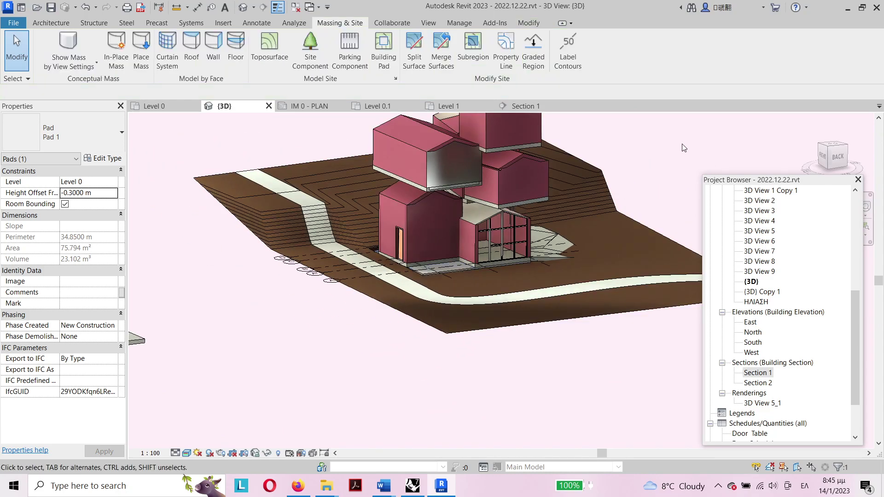
pyautogui.scroll(2, 451, 263)
pyautogui.scroll(3, 452, 258)
pyautogui.scroll(2, 451, 263)
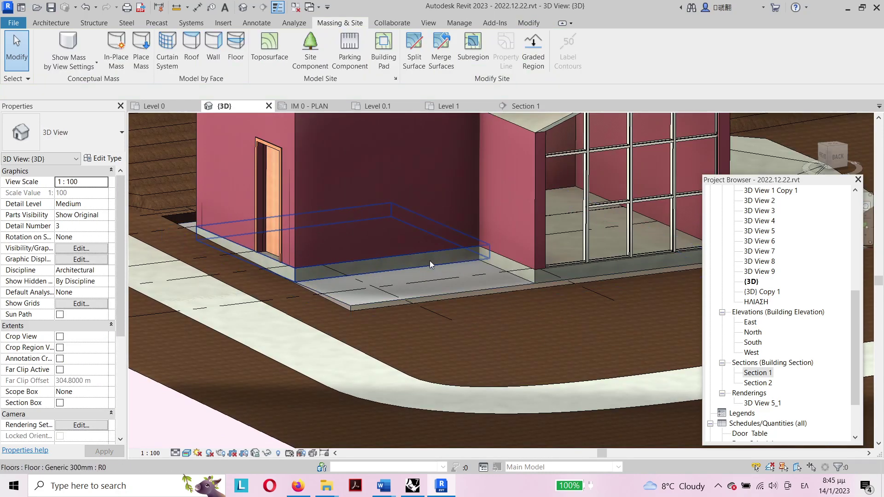
pyautogui.scroll(-4, 439, 259)
pyautogui.scroll(2, 414, 290)
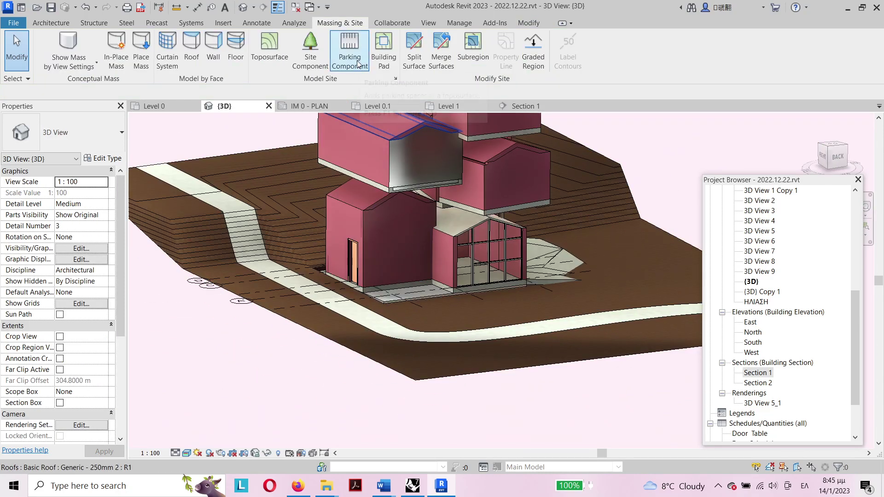
# Step: Place one Scarlet Oak tree beside the house, deleting the extra one
pyautogui.click(309, 48)
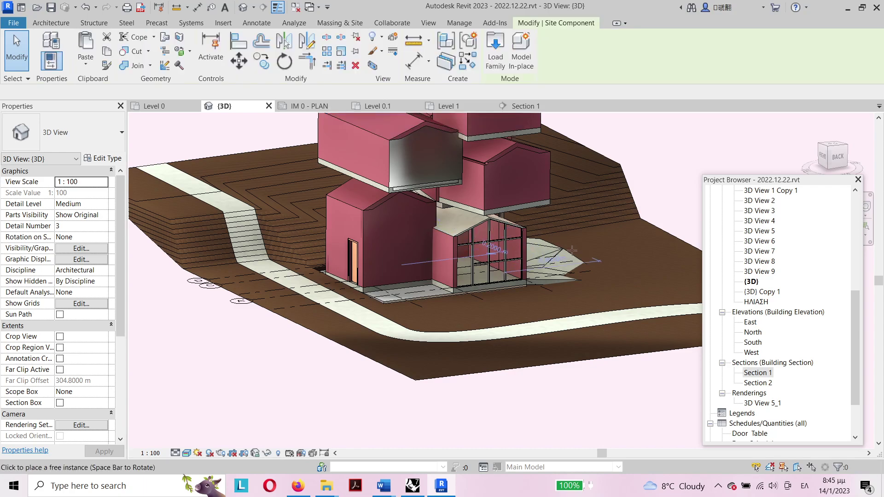
pyautogui.click(650, 244)
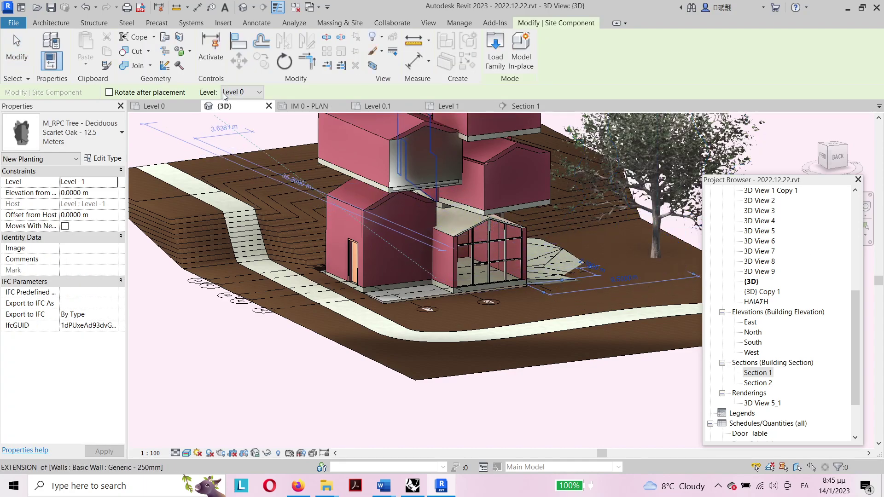
pyautogui.scroll(-3, 516, 328)
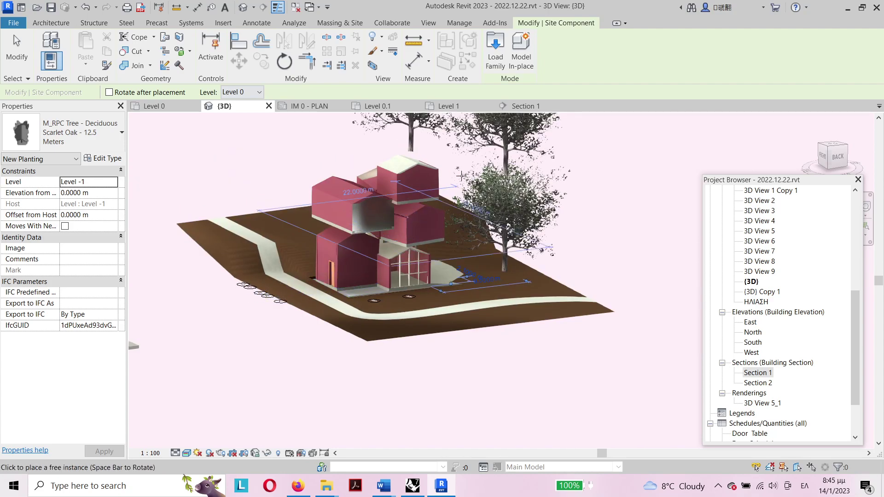
pyautogui.scroll(-2, 516, 328)
pyautogui.press('Escape')
pyautogui.click(513, 150)
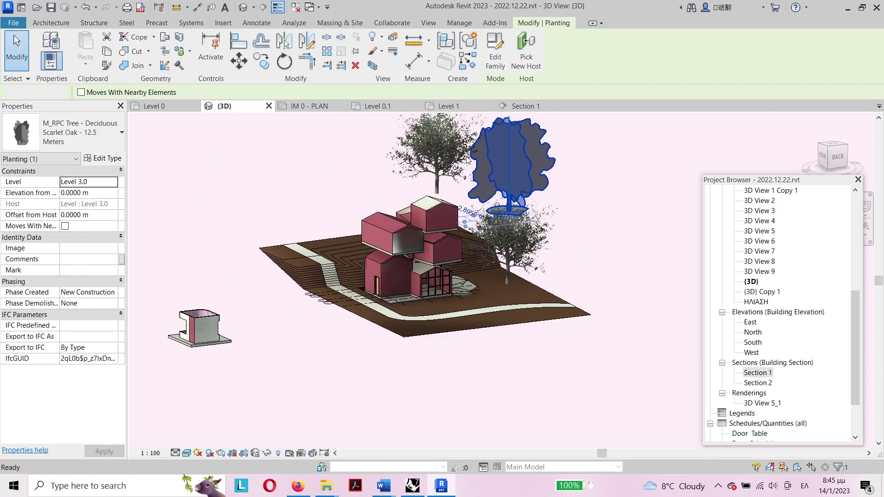
pyautogui.moveTo(513, 150)
pyautogui.mouseDown()
pyautogui.moveTo(455, 150)
pyautogui.moveTo(445, 164)
pyautogui.mouseUp()
pyautogui.press('Delete')
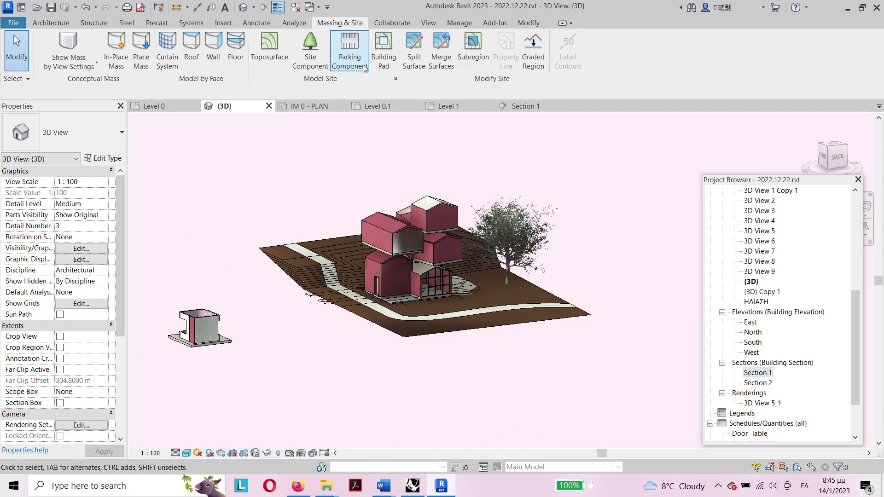
# Step: Add two parking spaces side by side beside the path
pyautogui.click(350, 52)
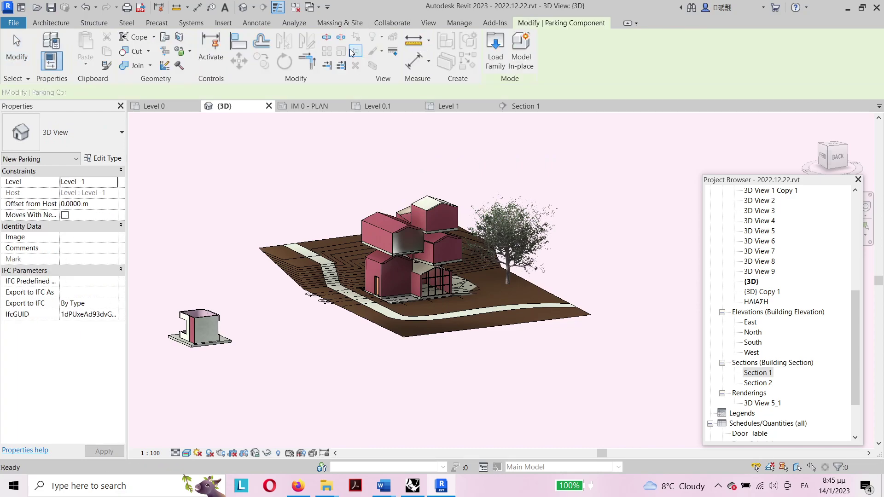
pyautogui.scroll(2, 497, 296)
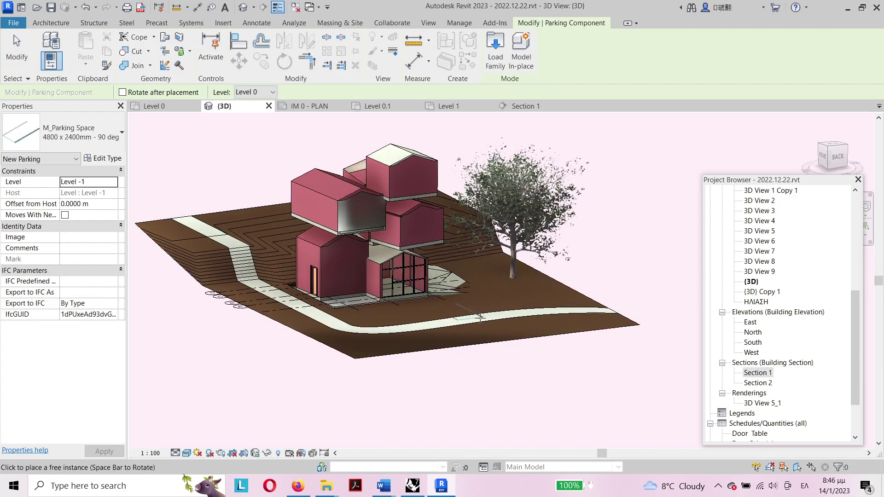
pyautogui.scroll(2, 492, 301)
pyautogui.scroll(1, 487, 309)
pyautogui.click(484, 309)
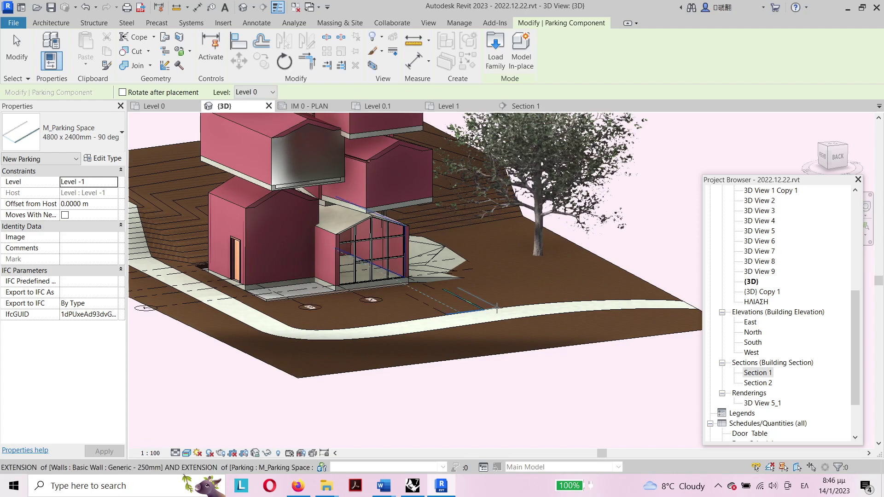
pyautogui.click(524, 302)
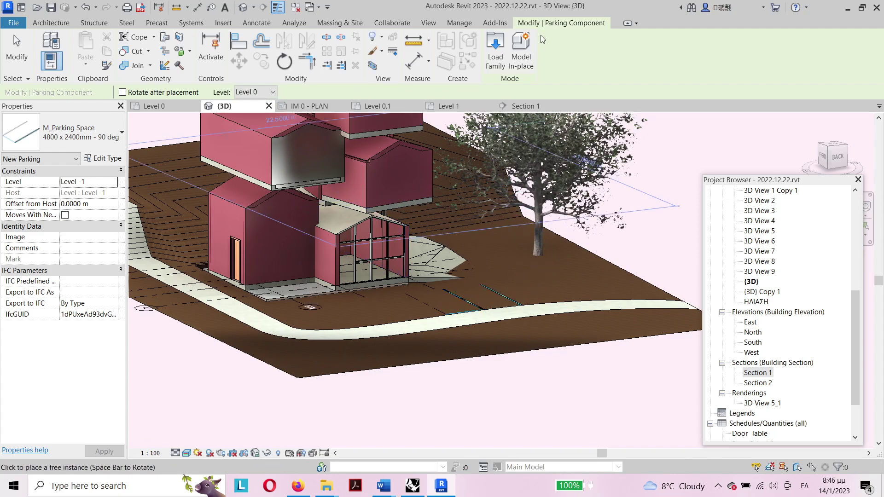
pyautogui.press('Escape')
pyautogui.press('Escape')
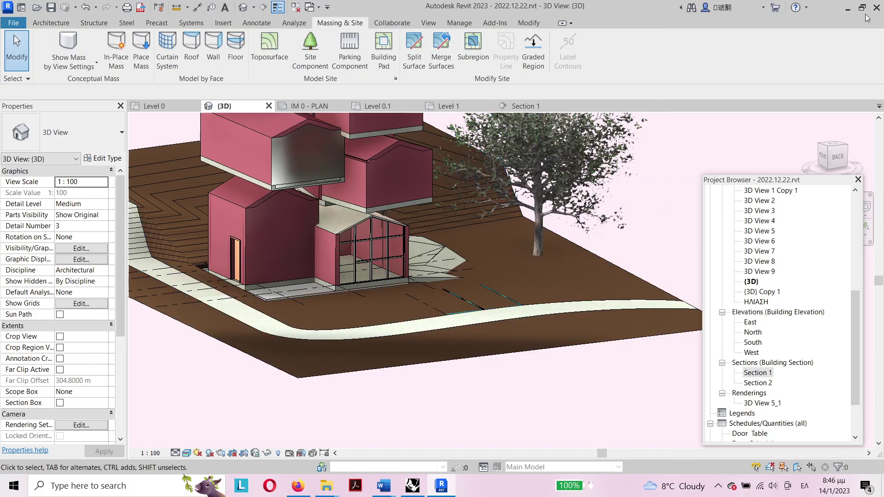
# Step: Zoom to fit the whole site with ZF and minimize Revit
pyautogui.press('z')
pyautogui.press('f')
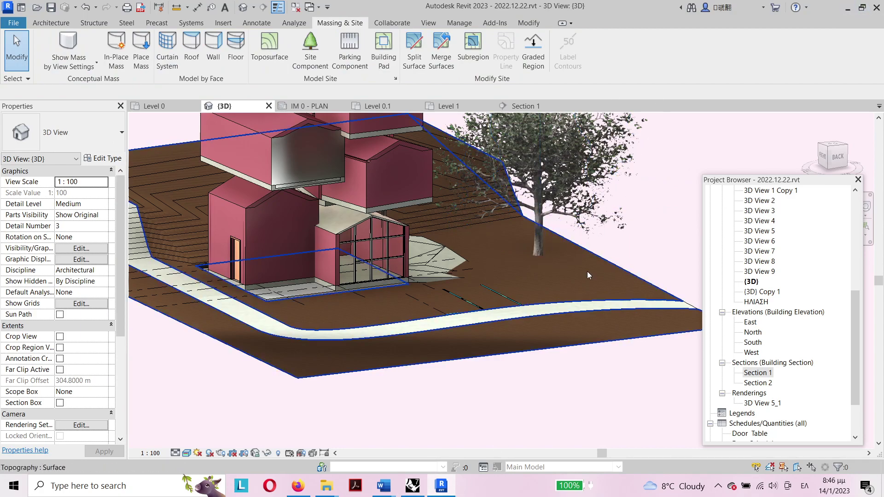
pyautogui.click(847, 8)
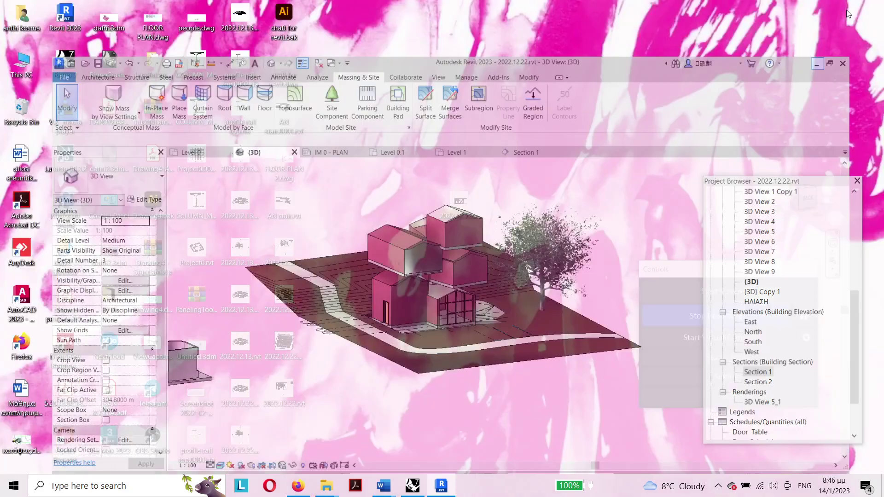